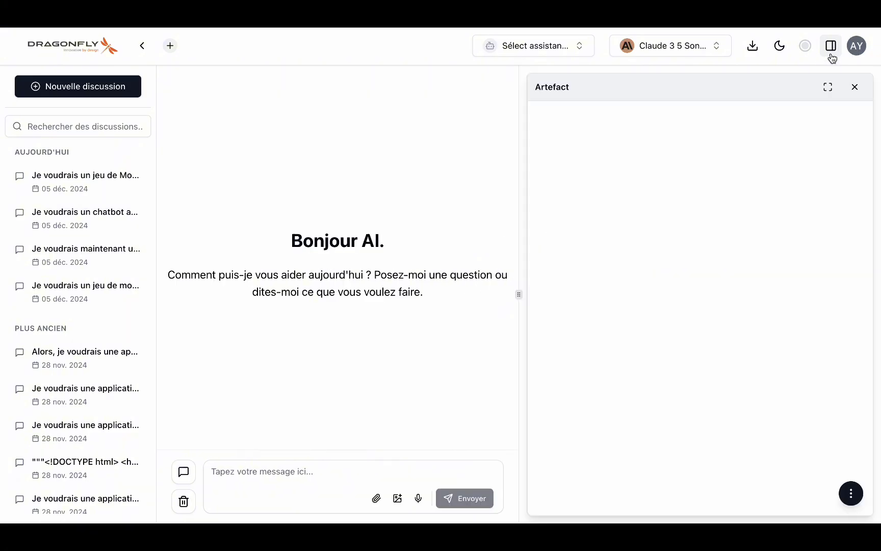
# - Close the Artefact preview and dictate a request for a Morpion game against the computer
pyautogui.click(854, 86)
pyautogui.click(748, 499)
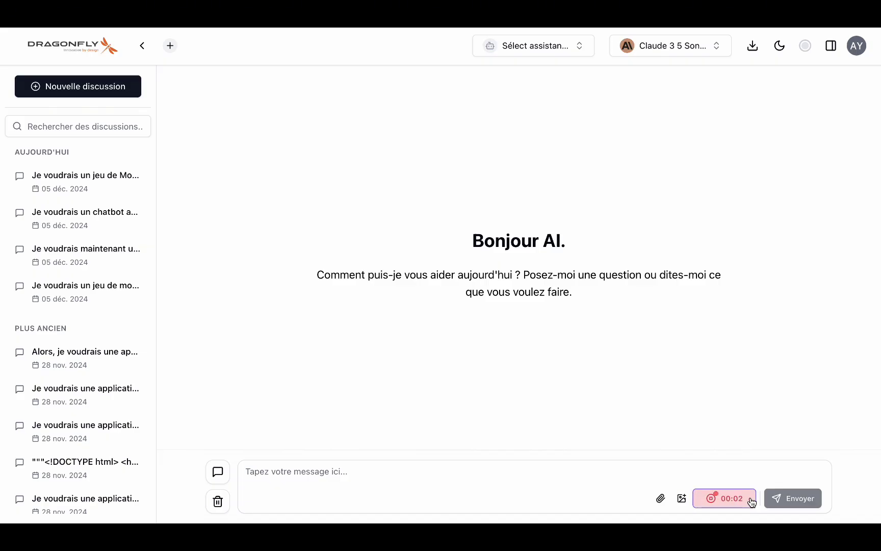
pyautogui.click(751, 503)
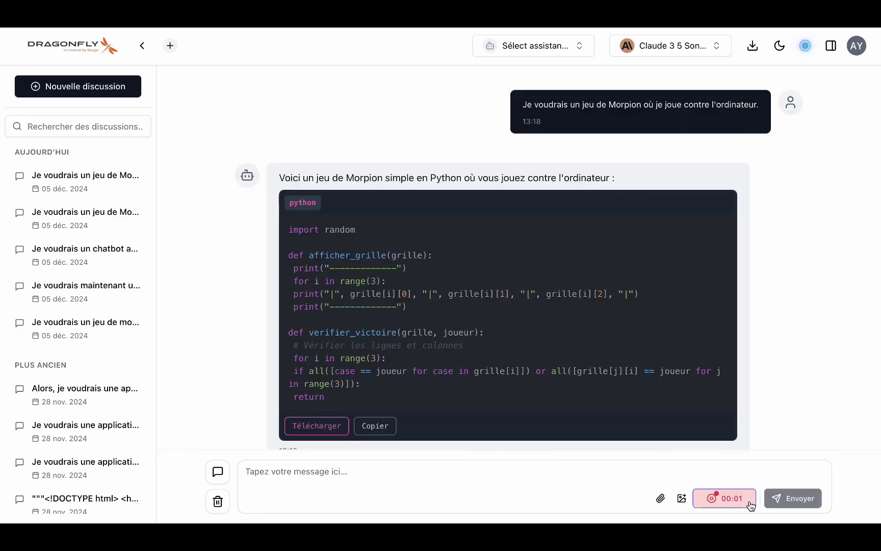
# - Send the Morpion request, preview the game, and win by playing X down the left column
pyautogui.click(747, 502)
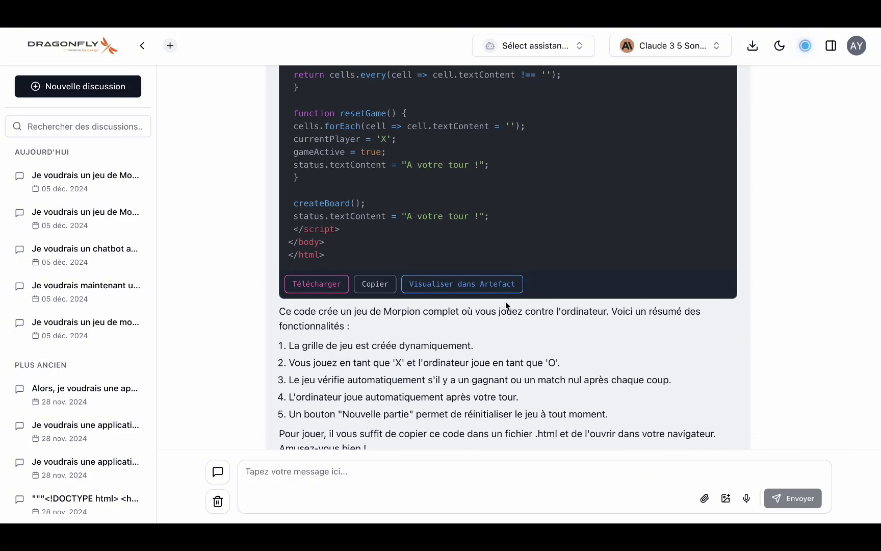
pyautogui.click(464, 284)
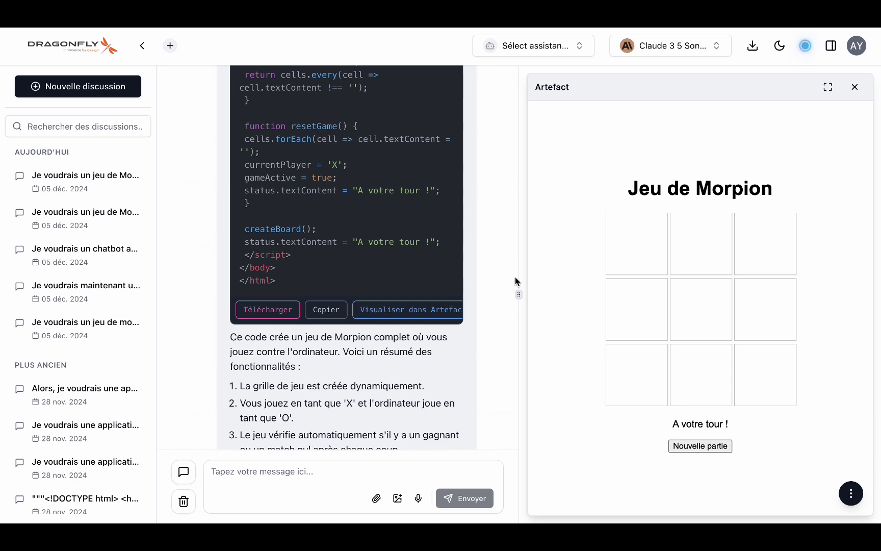
pyautogui.click(634, 239)
pyautogui.click(660, 332)
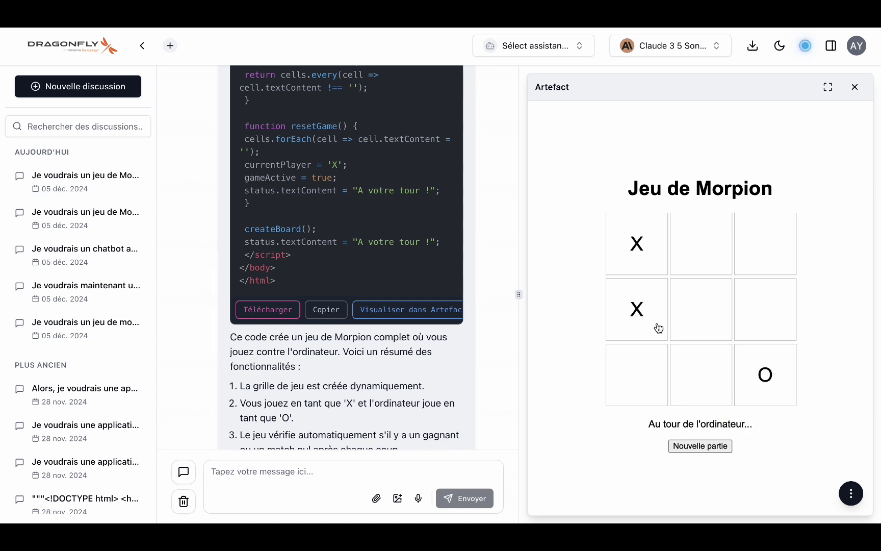
pyautogui.click(660, 372)
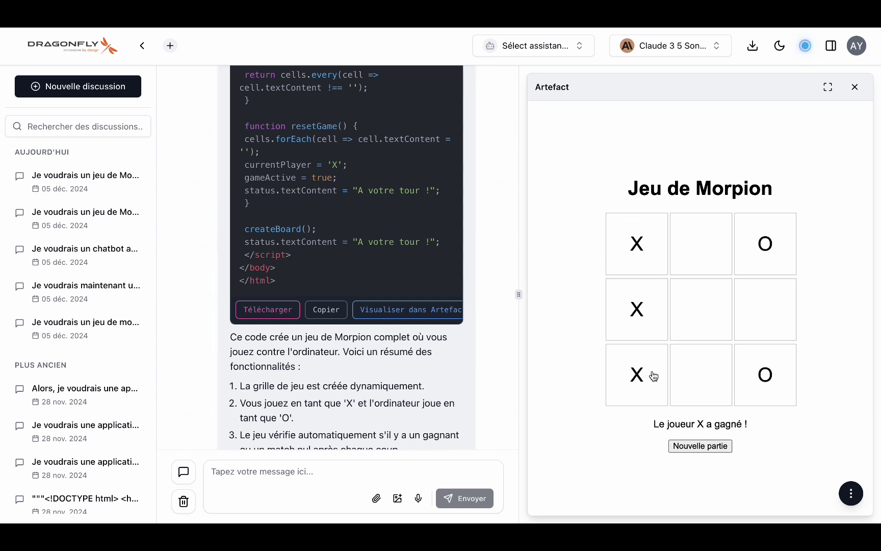
# - Clear the game preview's contents and close the Artefact panel
pyautogui.moveTo(850, 493)
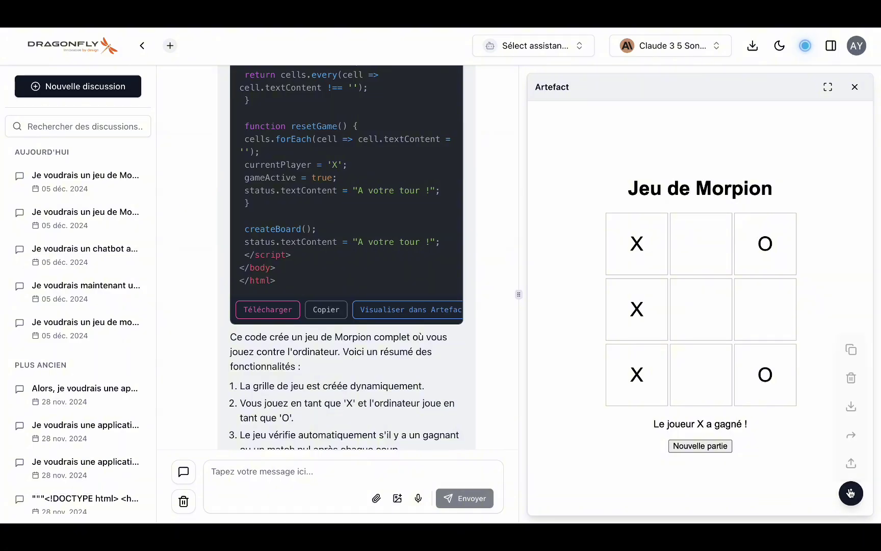
pyautogui.click(850, 377)
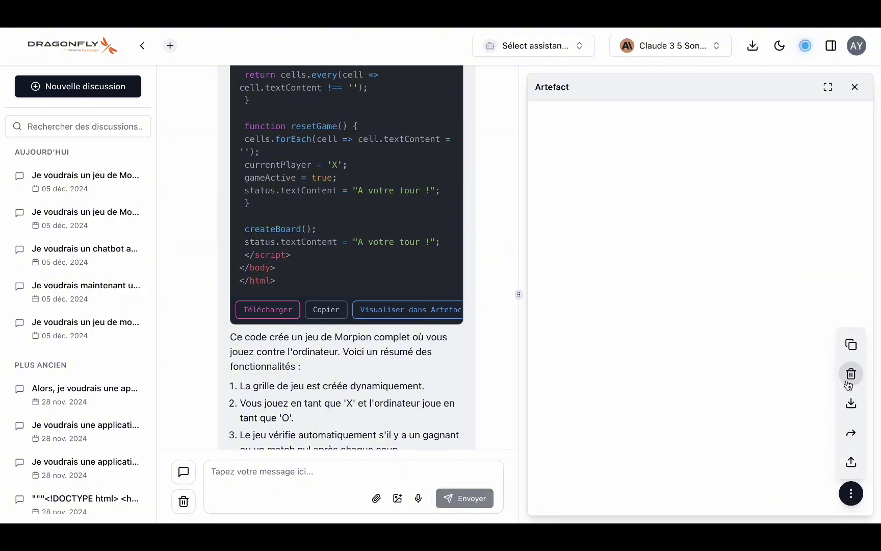
pyautogui.click(855, 88)
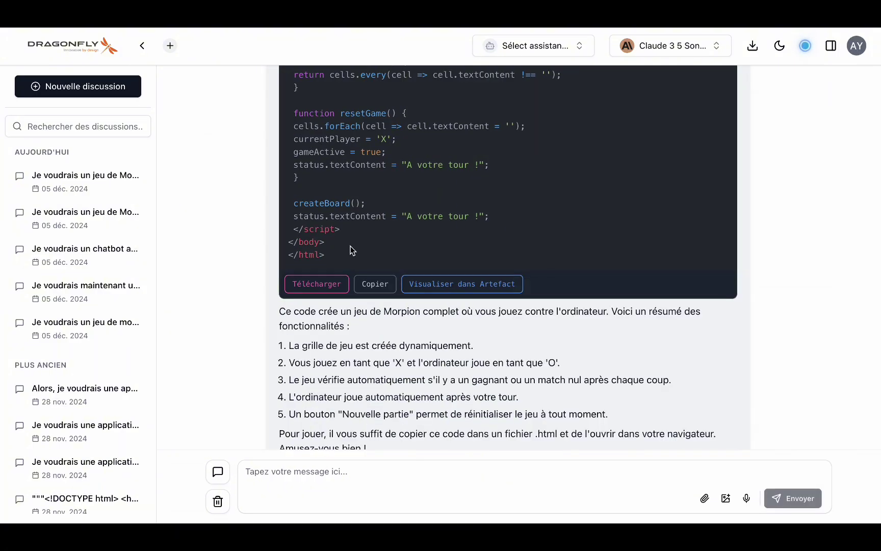
# - Download the Morpion code and save it as code-3 (1).html in Téléchargements
pyautogui.click(317, 284)
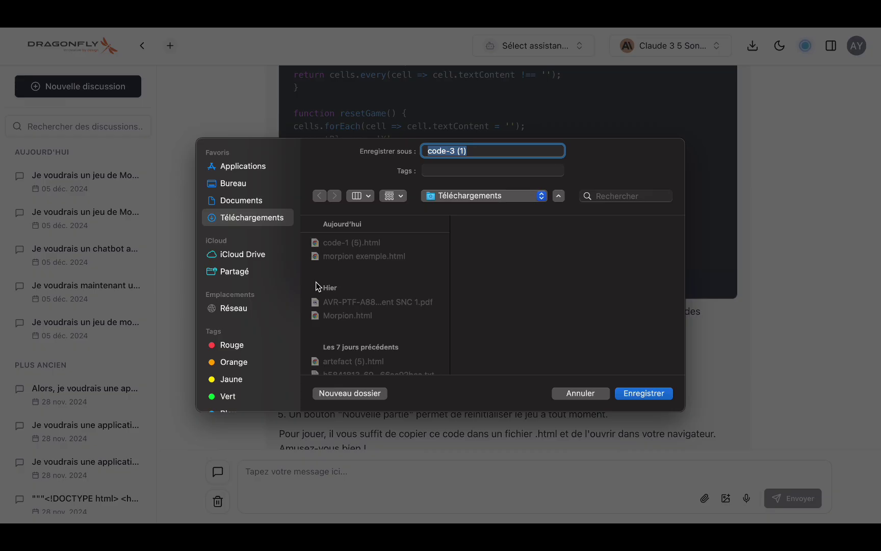
pyautogui.click(644, 394)
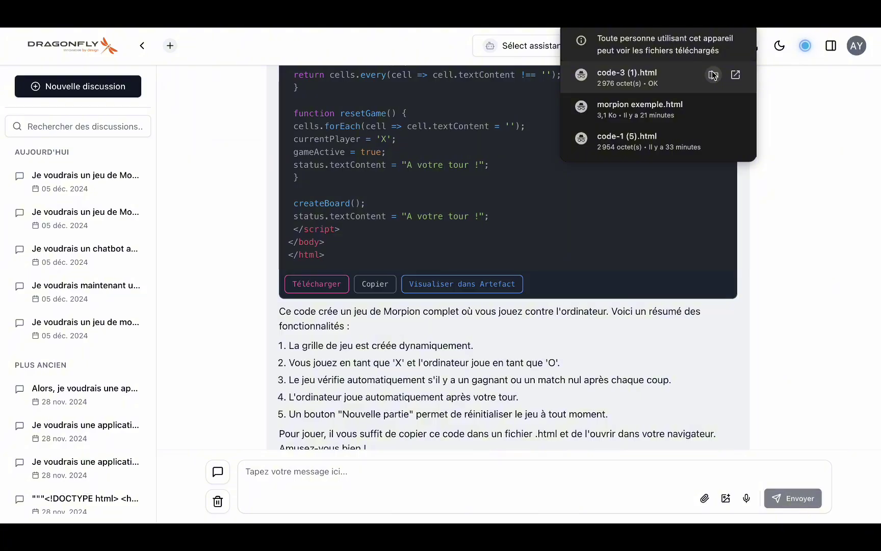
pyautogui.moveTo(714, 29)
pyautogui.click(37, 42)
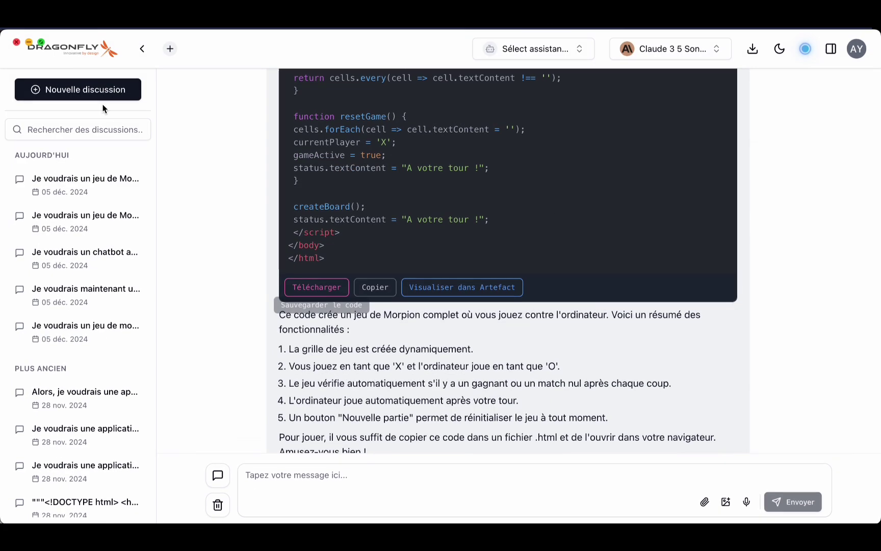
# - Run code-3 (1).html from Downloads in a new incognito Chrome tab
pyautogui.click(208, 42)
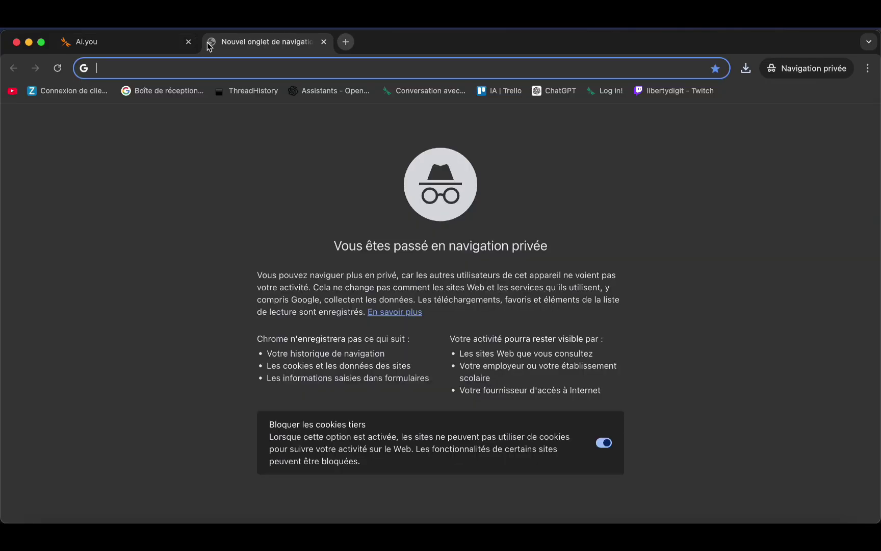
pyautogui.click(51, 525)
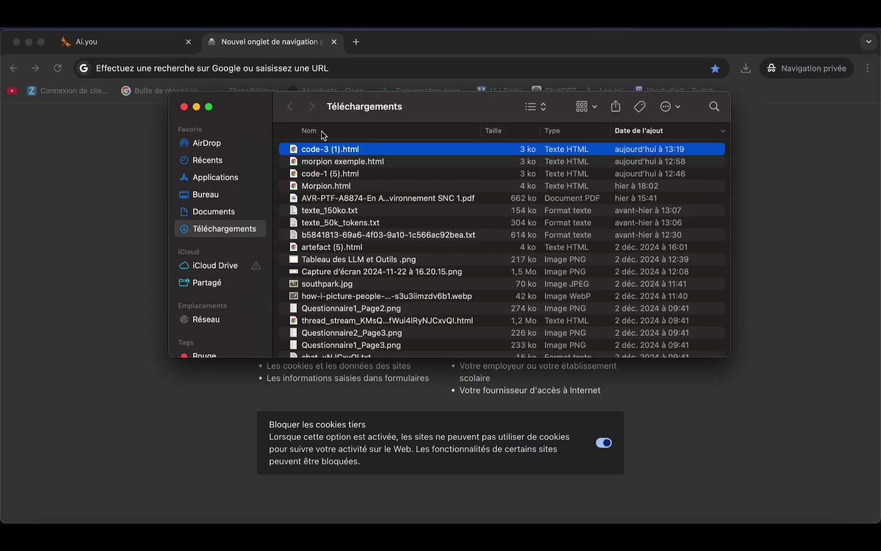
pyautogui.moveTo(331, 151); pyautogui.dragTo(329, 71)
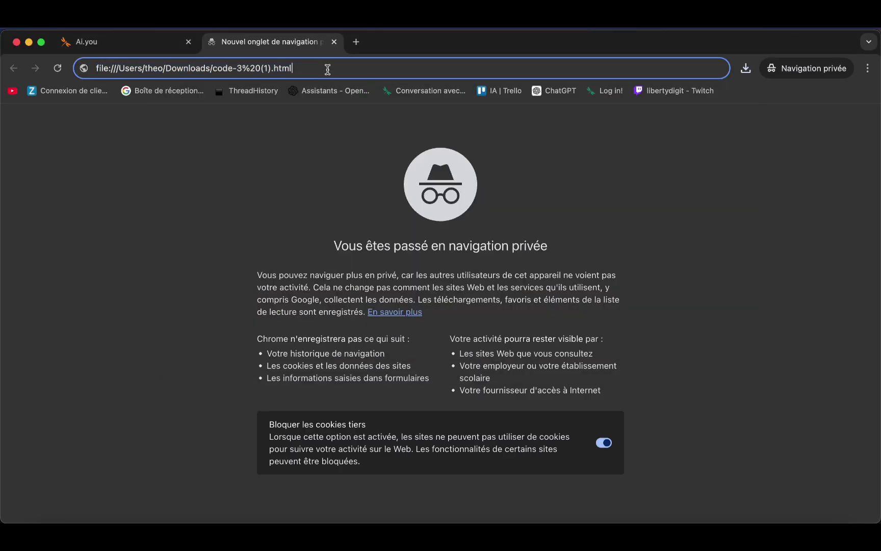
pyautogui.press('Return')
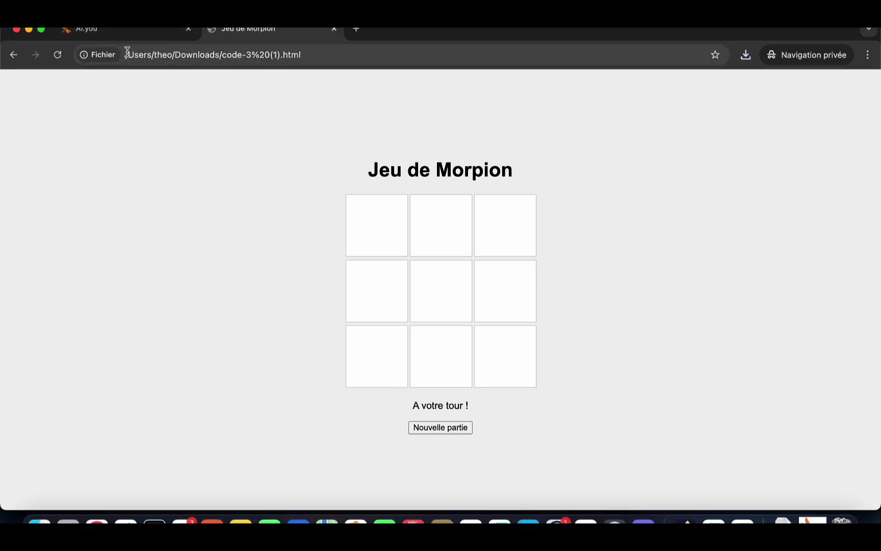
pyautogui.moveTo(128, 53); pyautogui.dragTo(214, 52)
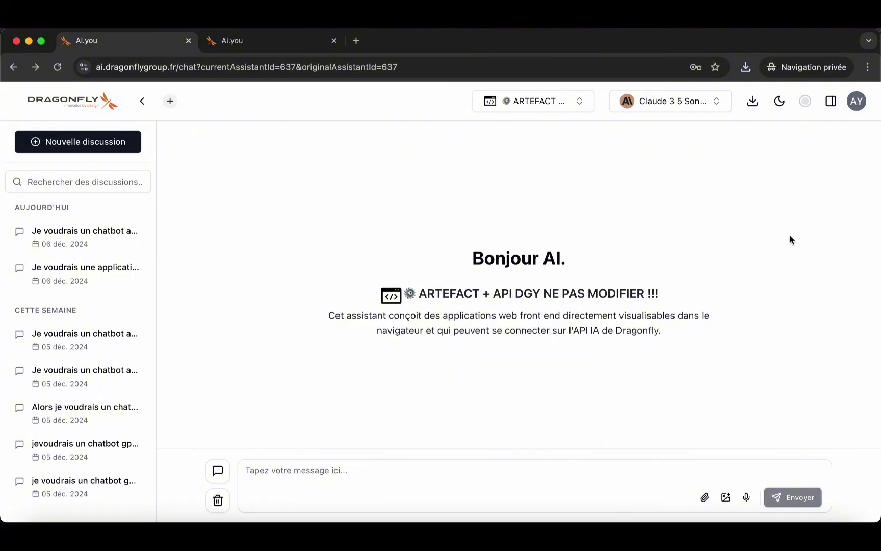
# - View the Jeton d'accès under Modifier Profile > Sécurité, then switch to the loginapi.html preview tab
pyautogui.click(860, 100)
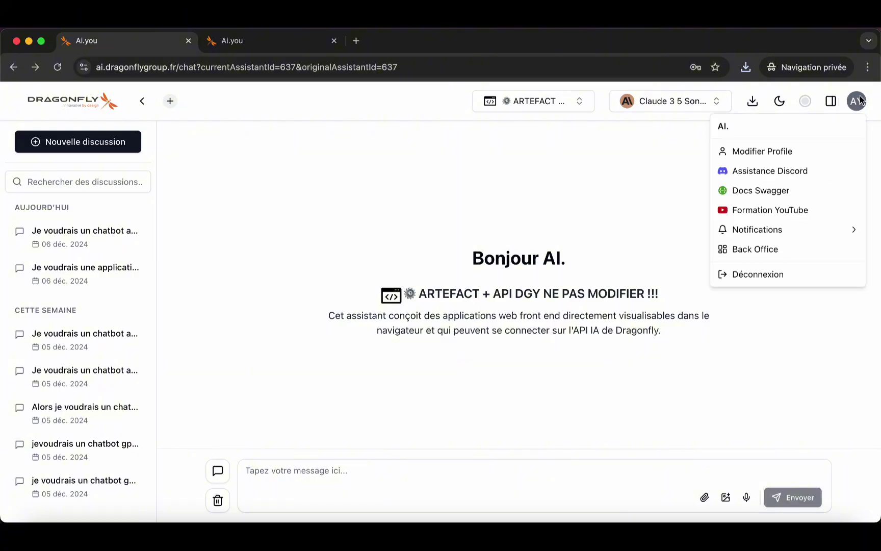
pyautogui.click(773, 149)
pyautogui.click(762, 161)
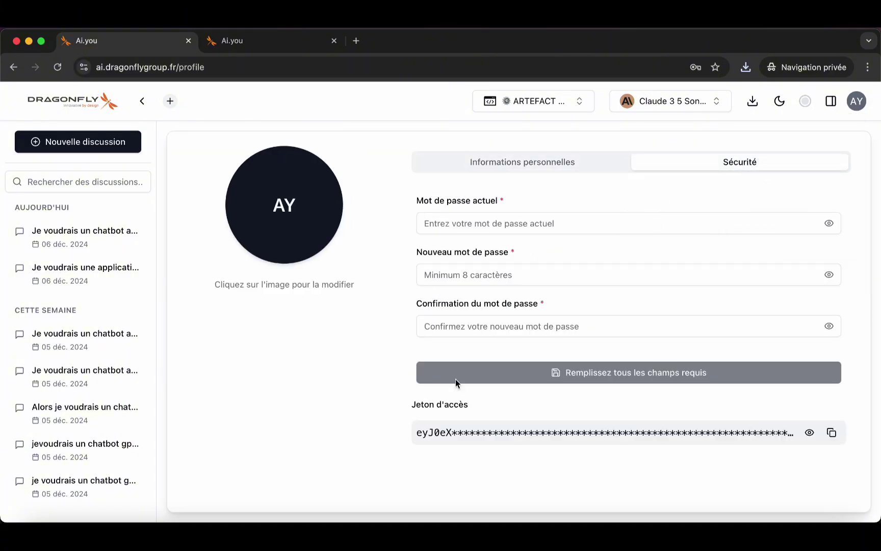
pyautogui.moveTo(412, 410); pyautogui.dragTo(482, 407)
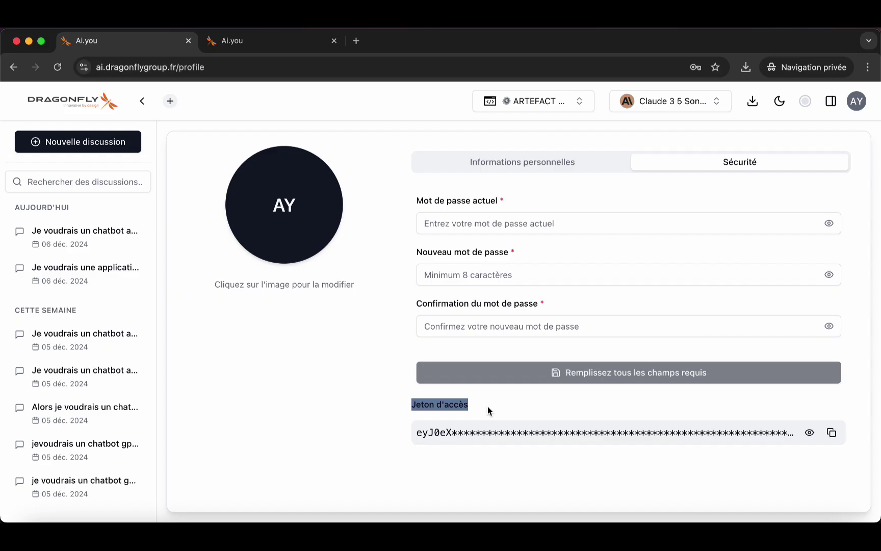
pyautogui.click(487, 406)
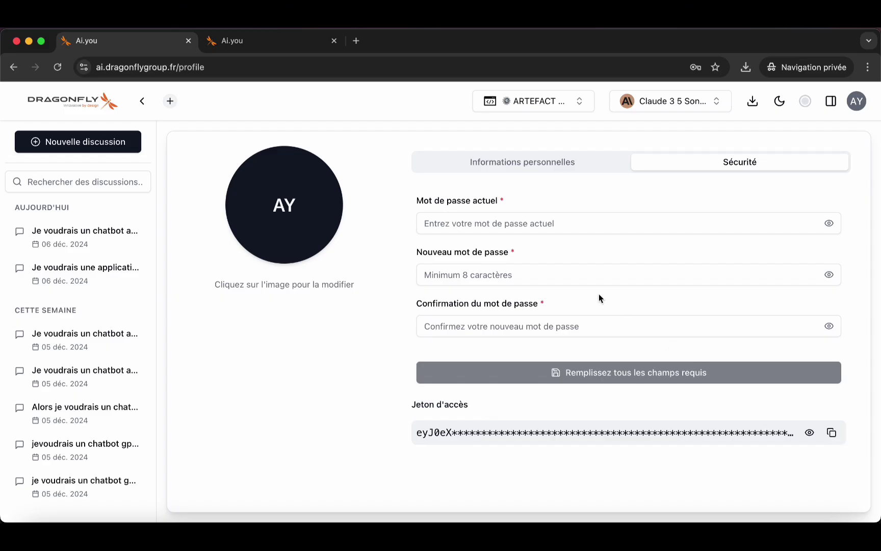
pyautogui.click(254, 40)
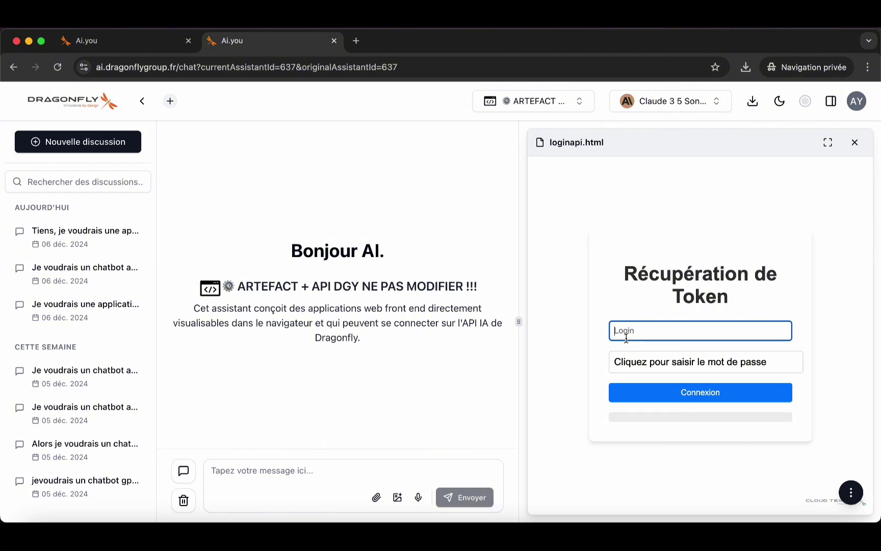
# - Sign in on the loginapi.html preview with the login e-mail
pyautogui.click(630, 363)
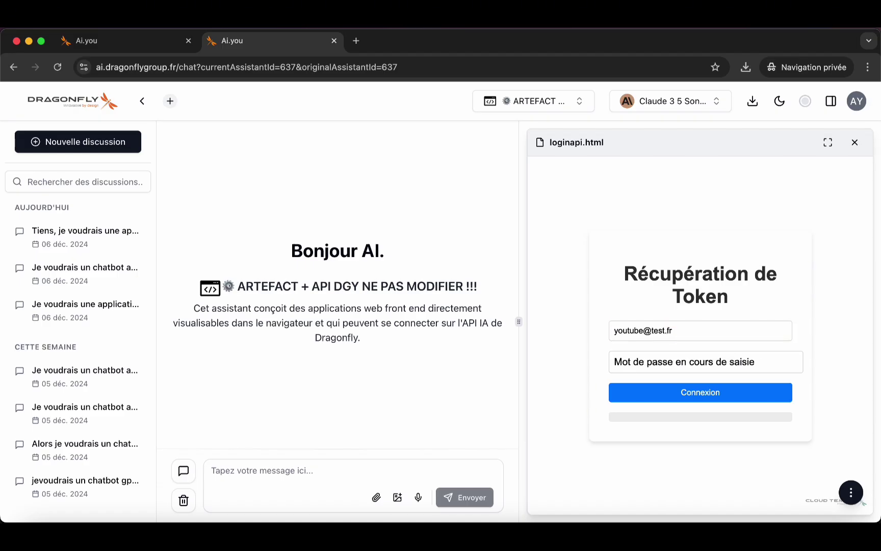
pyautogui.click(643, 390)
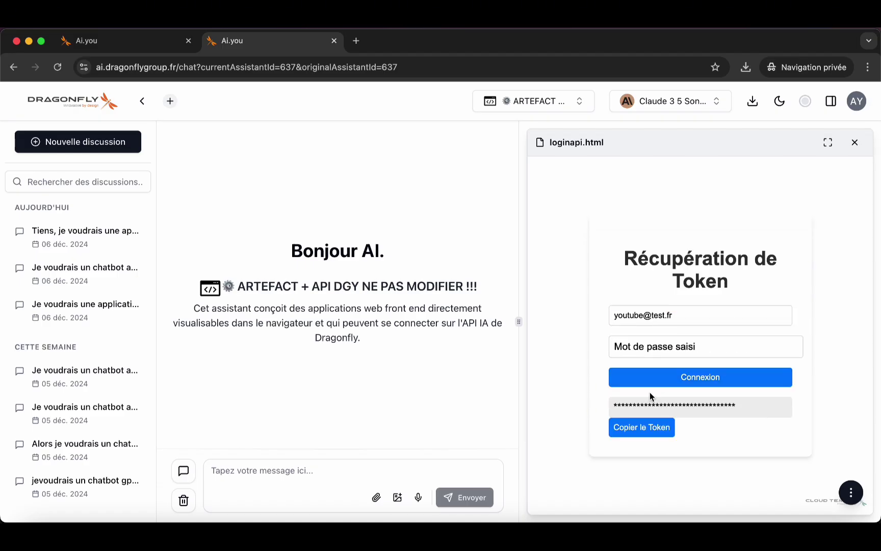
# - Copy the retrieved token to the clipboard and return to the profile's security settings
pyautogui.moveTo(614, 405); pyautogui.dragTo(701, 405)
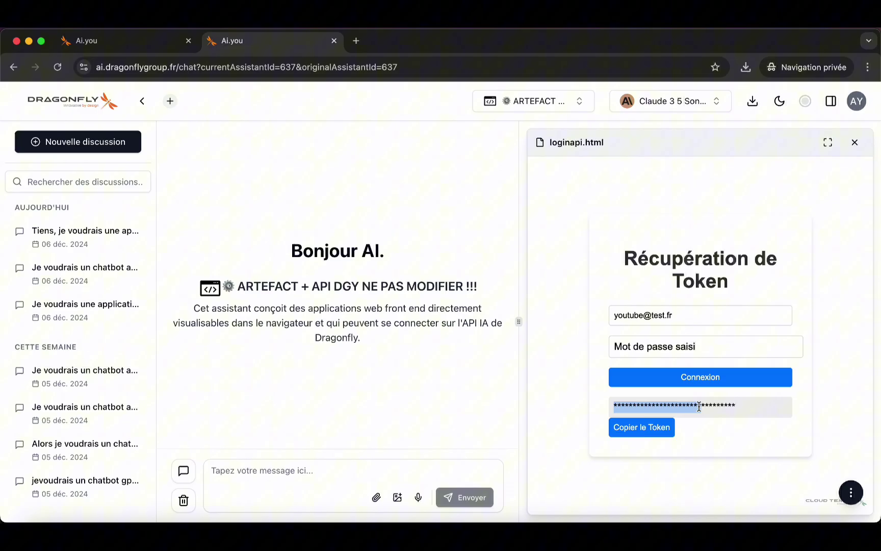
pyautogui.click(651, 429)
pyautogui.click(547, 143)
pyautogui.click(152, 41)
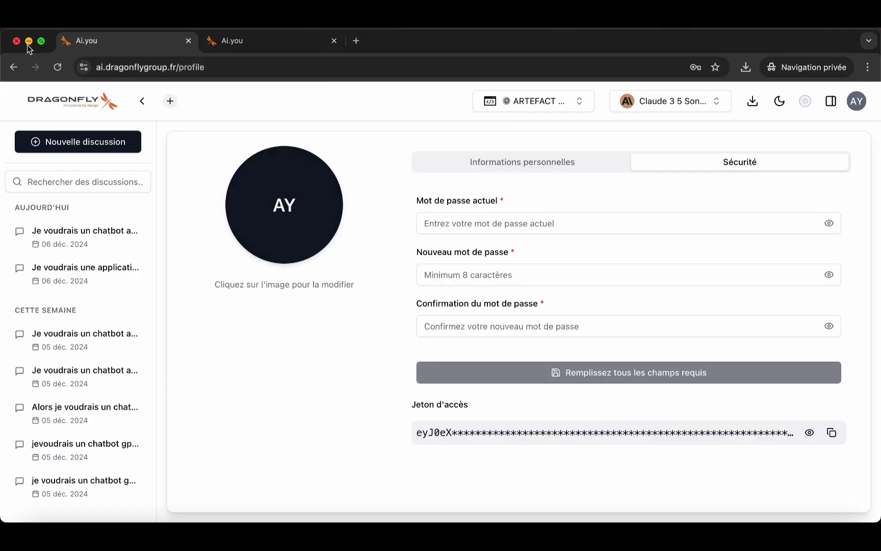
# - Go back to the ARTEFACT + API DGY chat, read through its Prompt System, and start voice dictation
pyautogui.click(14, 67)
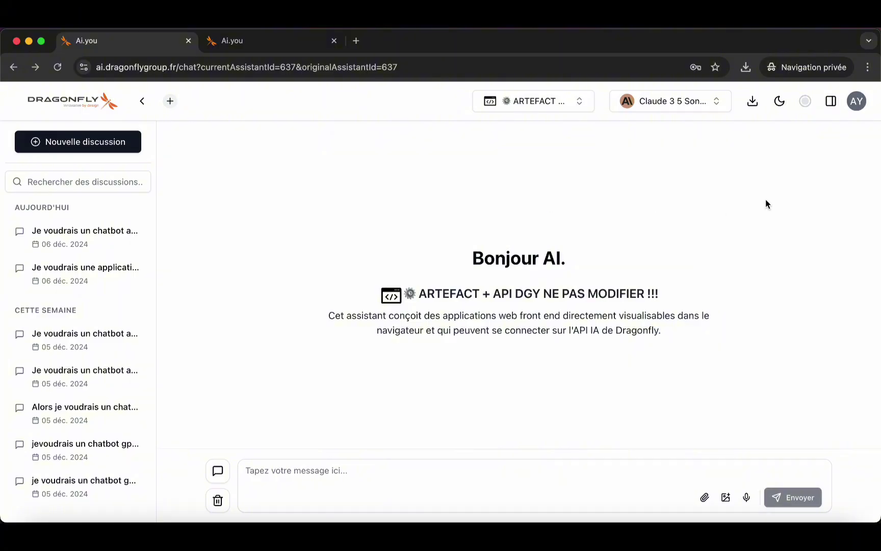
pyautogui.click(218, 470)
pyautogui.scroll(-20, 249, 351)
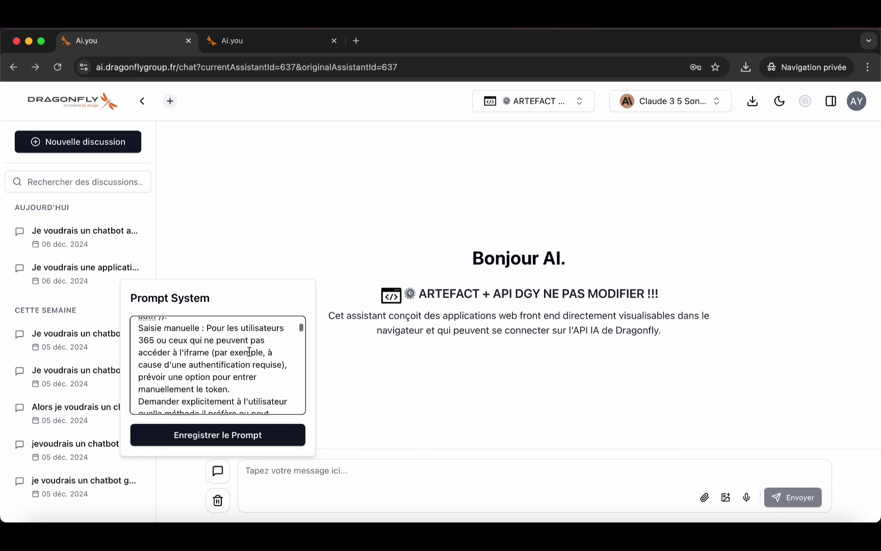
pyautogui.scroll(-10, 250, 351)
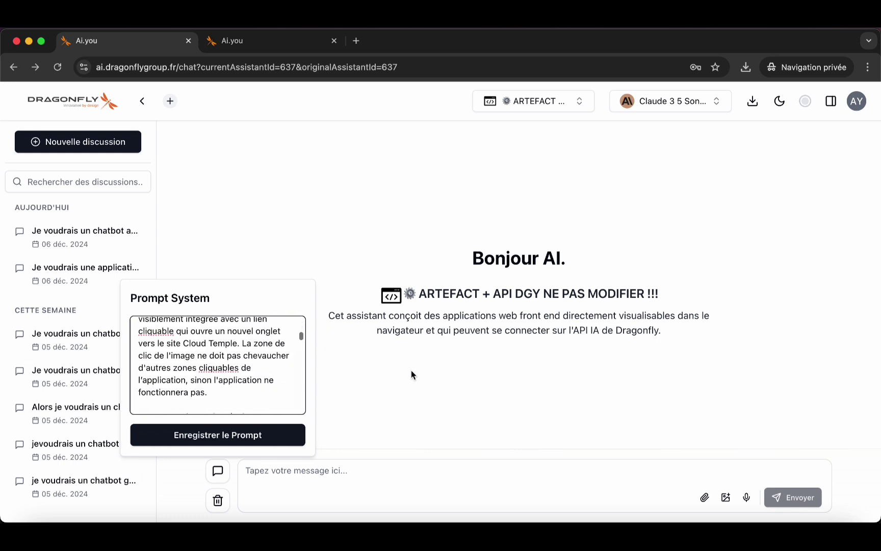
pyautogui.click(748, 498)
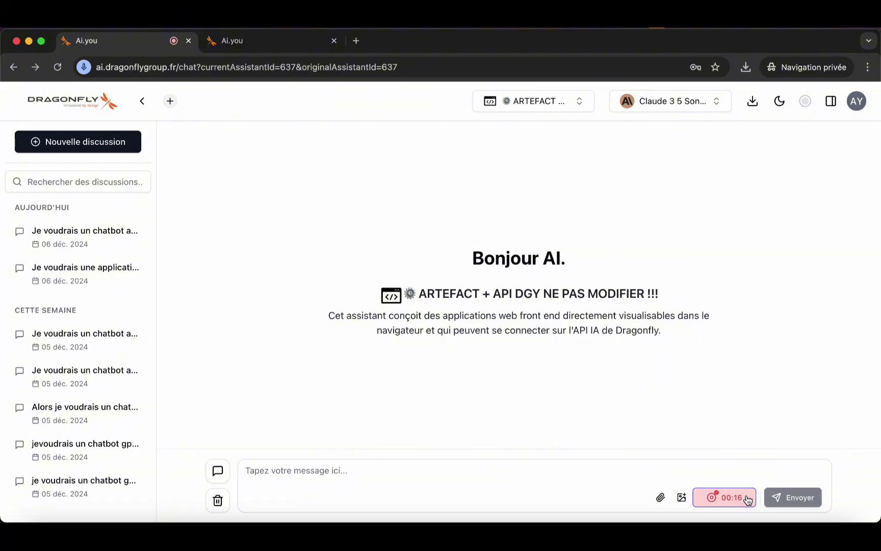
# - Preview the generated GPT-4o mini chatbot, greet it with 'bonjour', and download its code
pyautogui.click(745, 498)
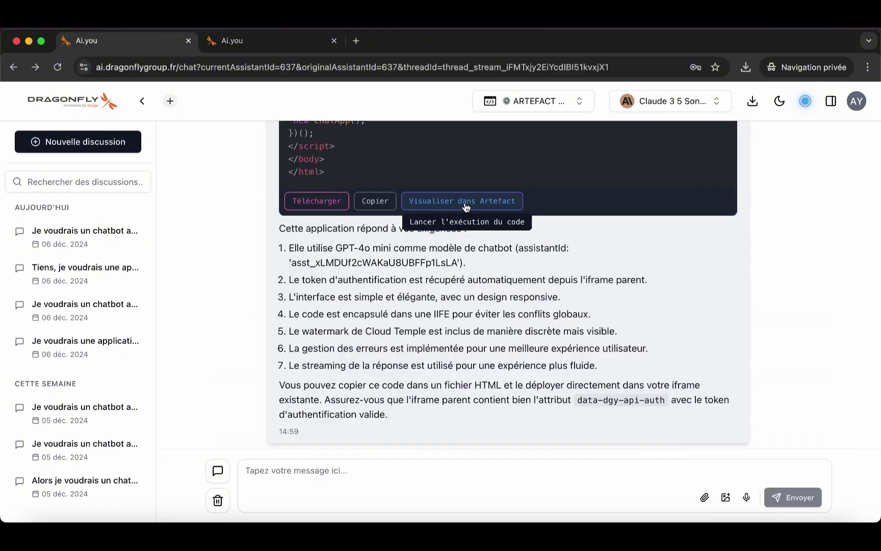
pyautogui.click(464, 201)
pyautogui.click(651, 482)
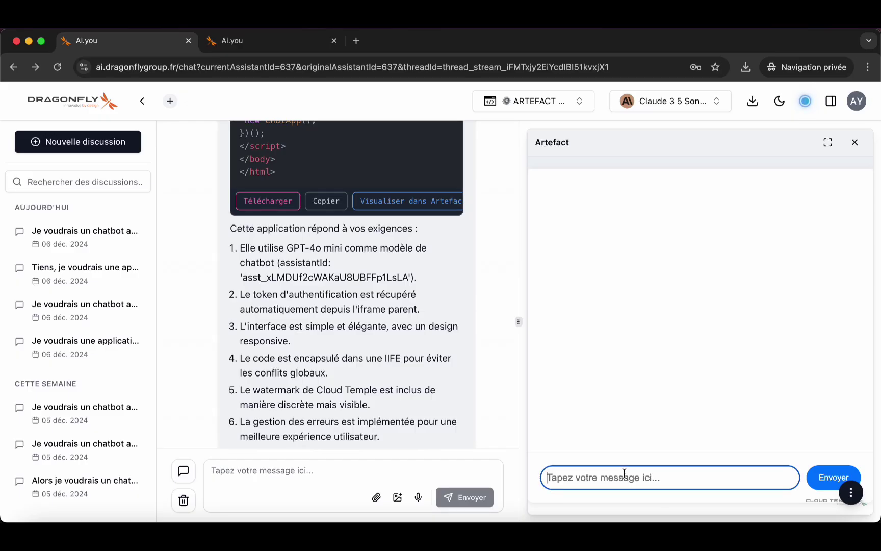
pyautogui.write('bonjour')
pyautogui.press('Return')
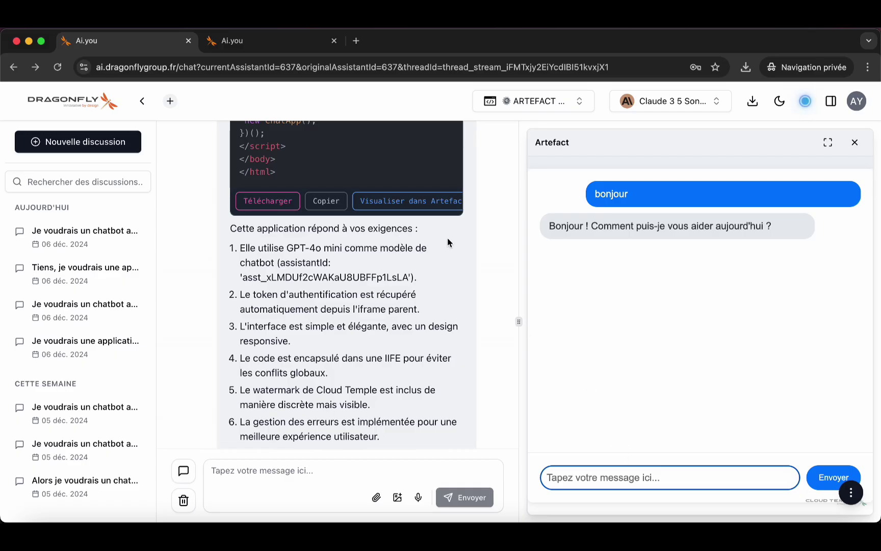
pyautogui.click(263, 201)
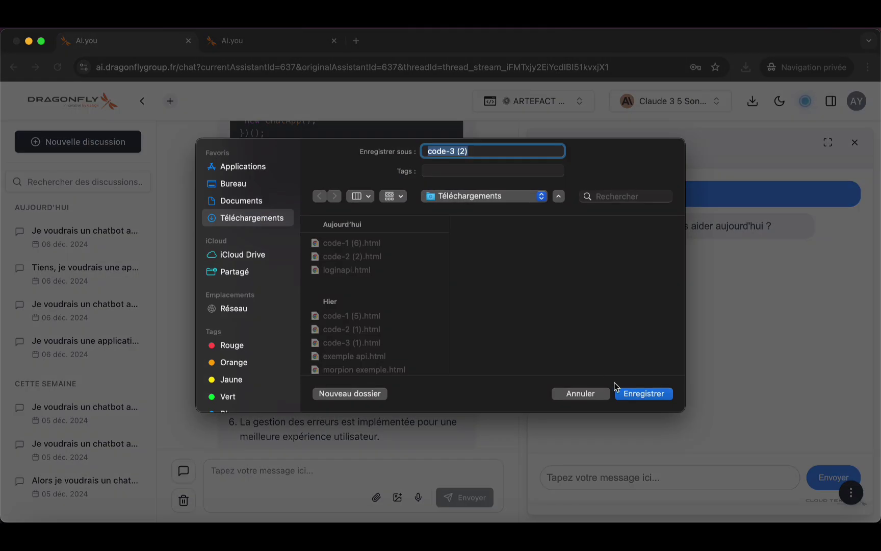
# - Save the chatbot as code-3 (2).html and open it from Finder in a Chrome tab
pyautogui.click(628, 396)
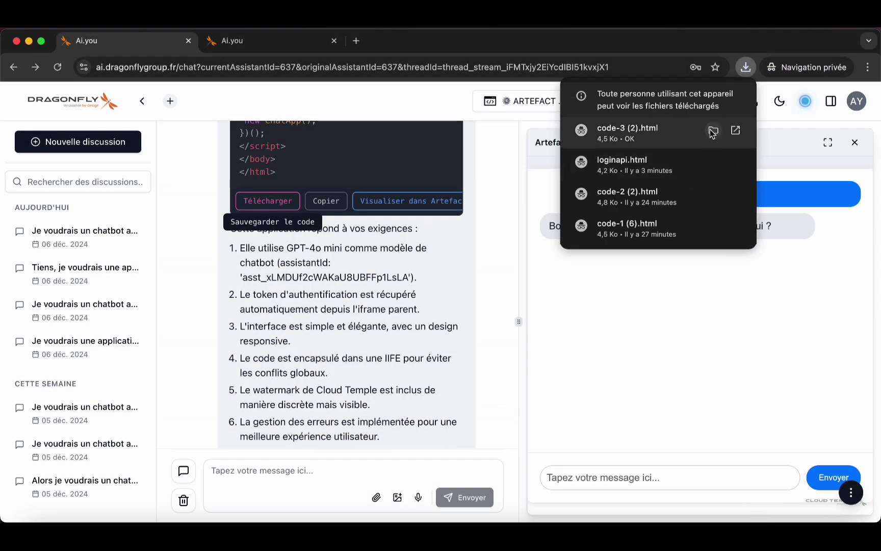
pyautogui.click(714, 131)
pyautogui.moveTo(339, 144); pyautogui.dragTo(387, 46)
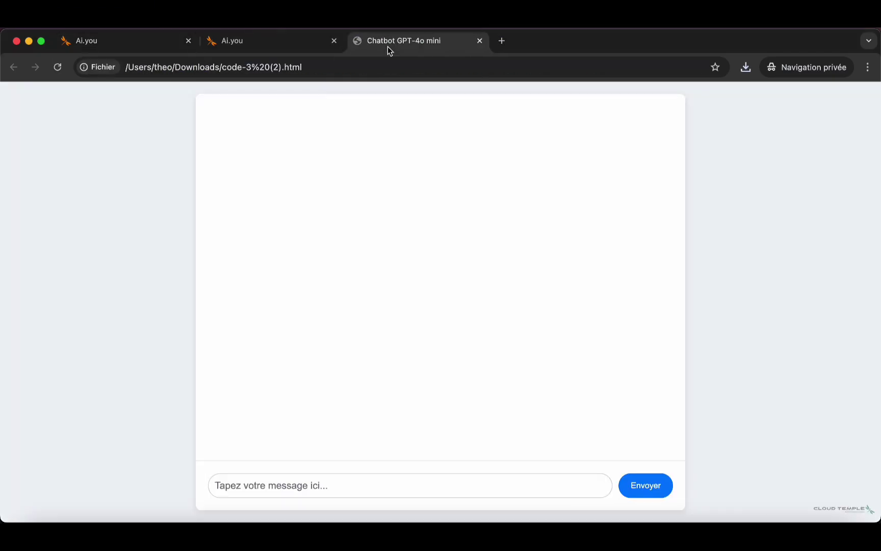
# - Send 'bonjour' to the locally running chatbot
pyautogui.click(271, 486)
pyautogui.write('bonjour')
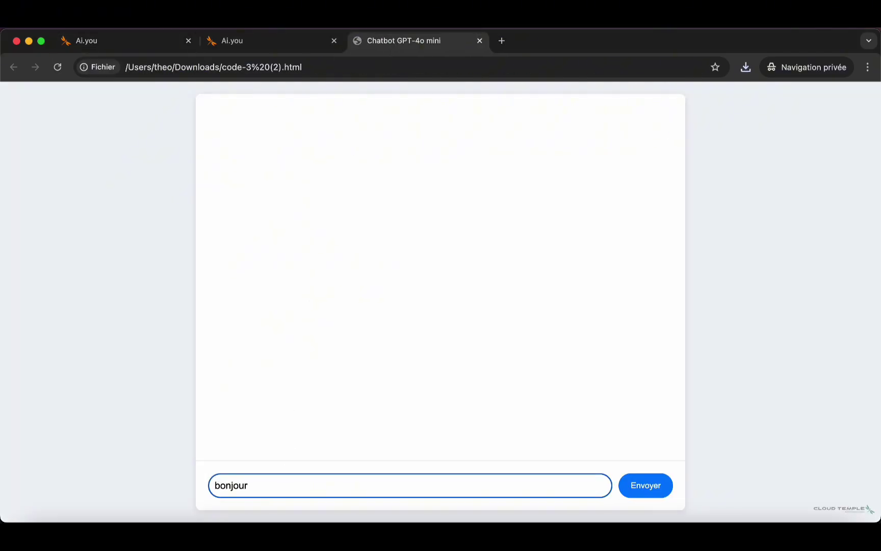
pyautogui.press('Return')
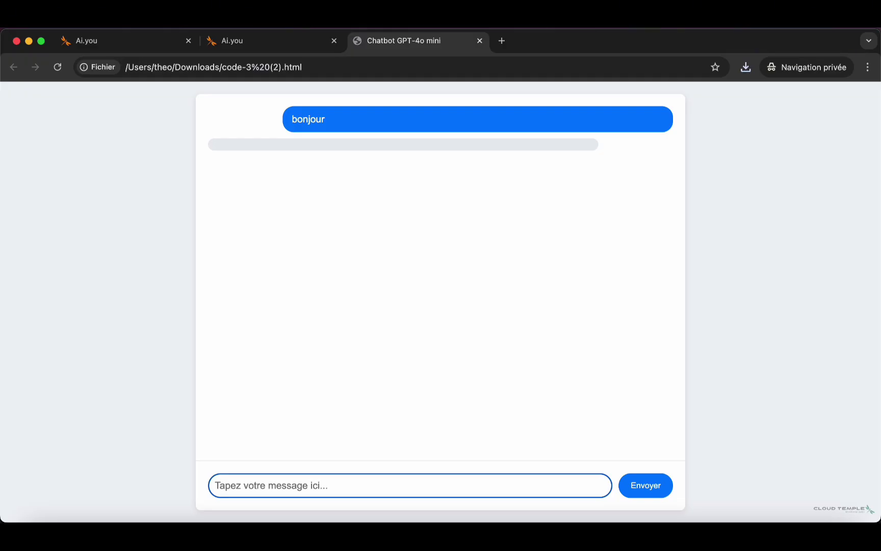
# - Clear the artefact's contents and load code-3 (2).html from Downloads into it
pyautogui.click(122, 43)
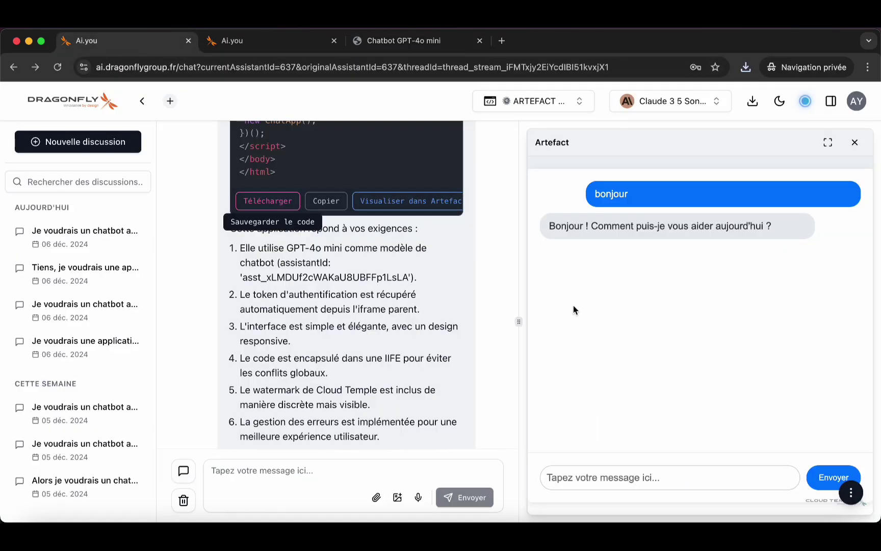
pyautogui.click(850, 491)
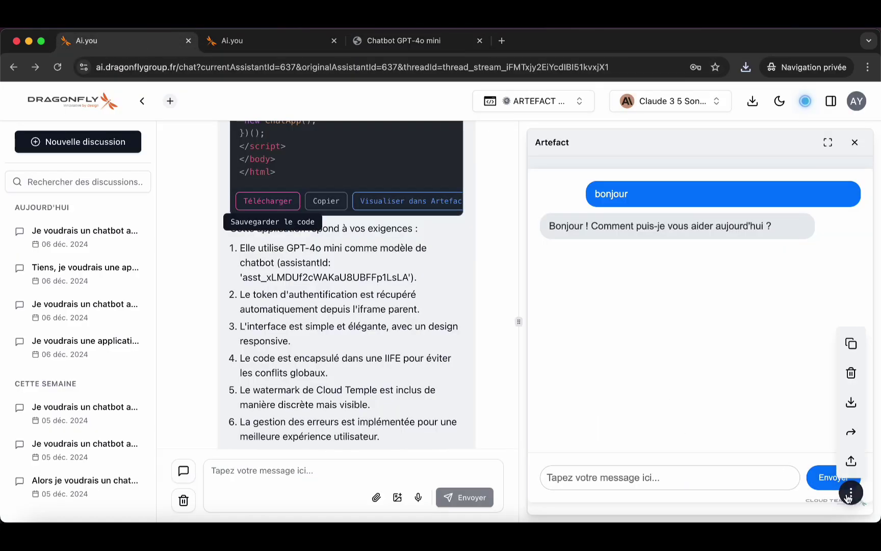
pyautogui.click(850, 372)
pyautogui.click(851, 461)
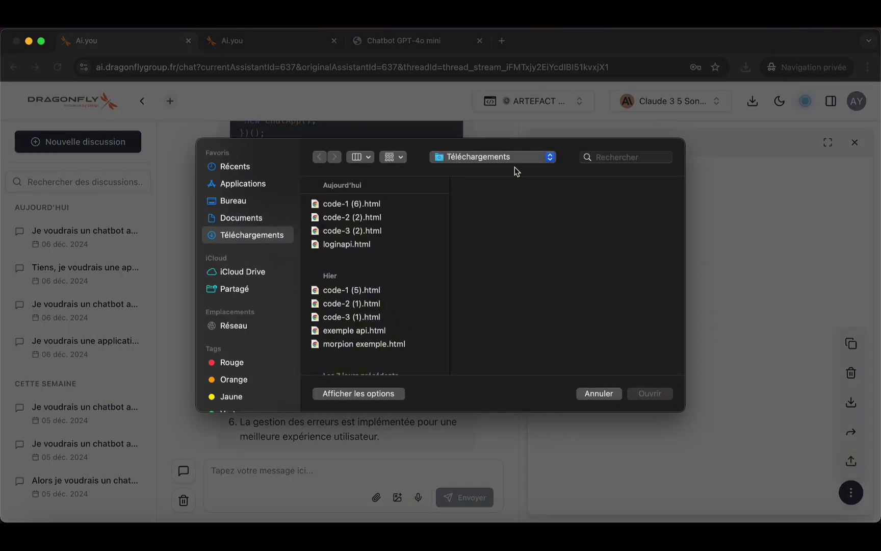
pyautogui.click(374, 218)
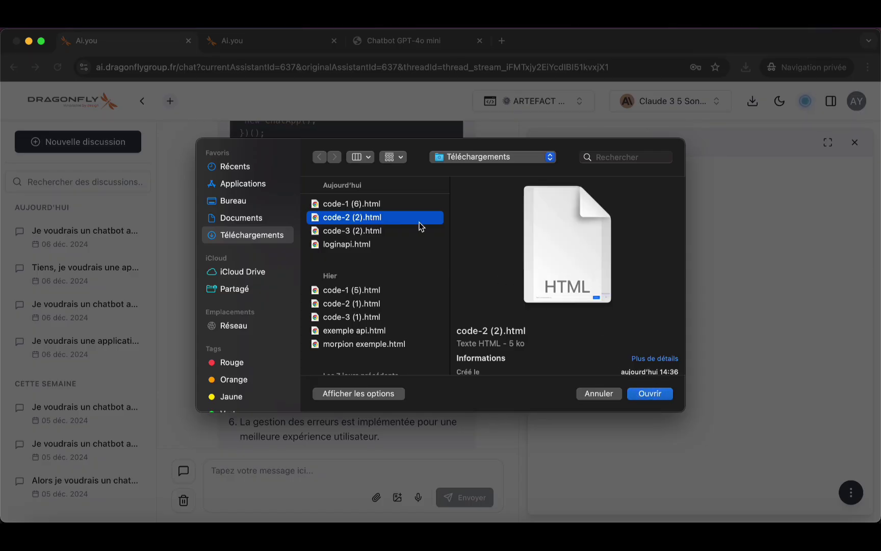
pyautogui.click(388, 232)
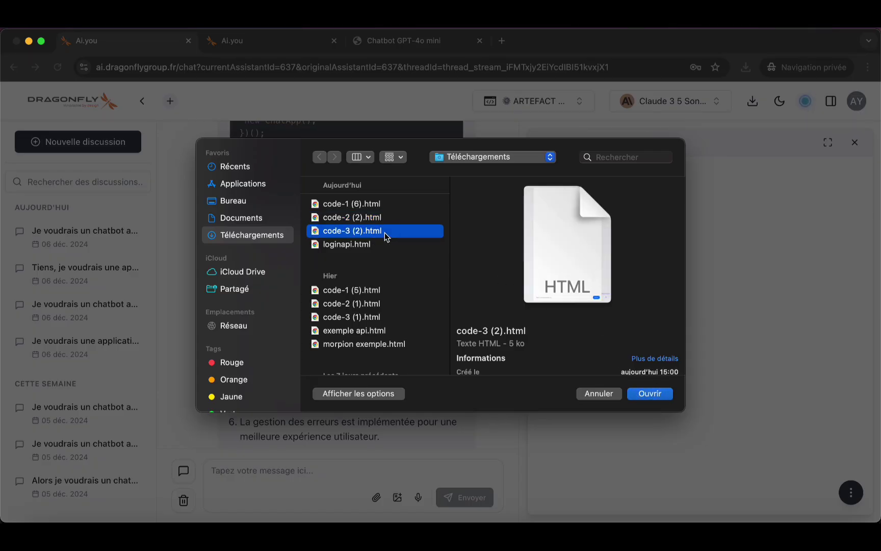
pyautogui.click(669, 397)
# - Send 'bonjour' to the loaded chatbot, then return to the local Chatbot GPT-4o mini tab
pyautogui.click(673, 484)
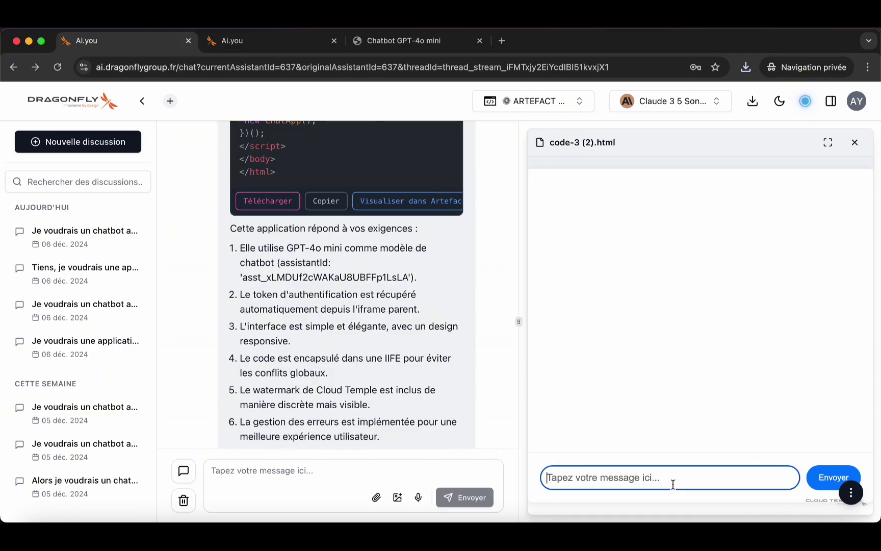
pyautogui.write('bonjour')
pyautogui.press('Return')
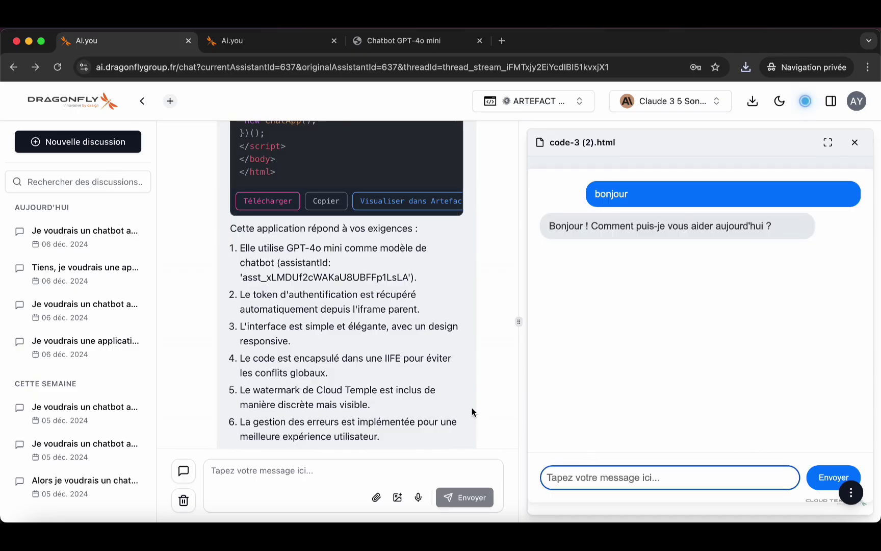
pyautogui.click(393, 41)
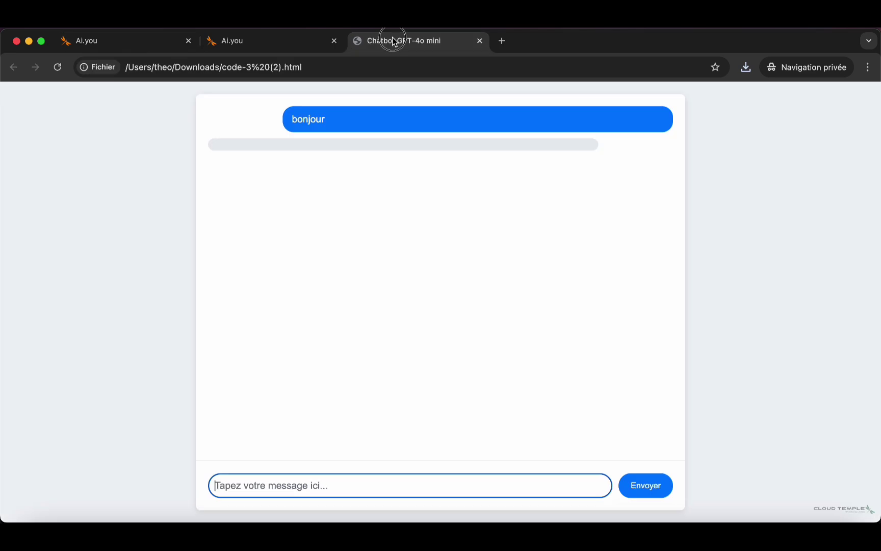
# - Back in the Dragonfly chat, dictate a request for a GPT-4o mini chat app with manual token entry, and answer its follow-up
pyautogui.click(117, 47)
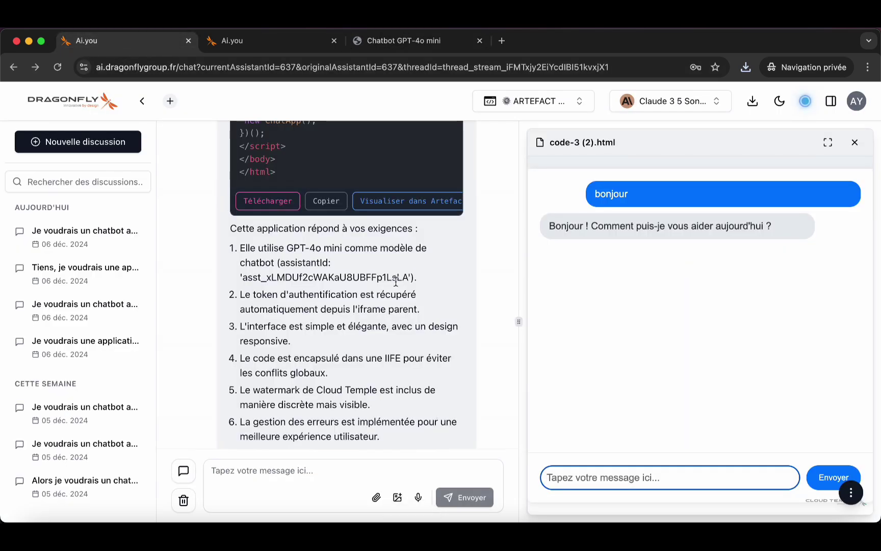
pyautogui.click(288, 41)
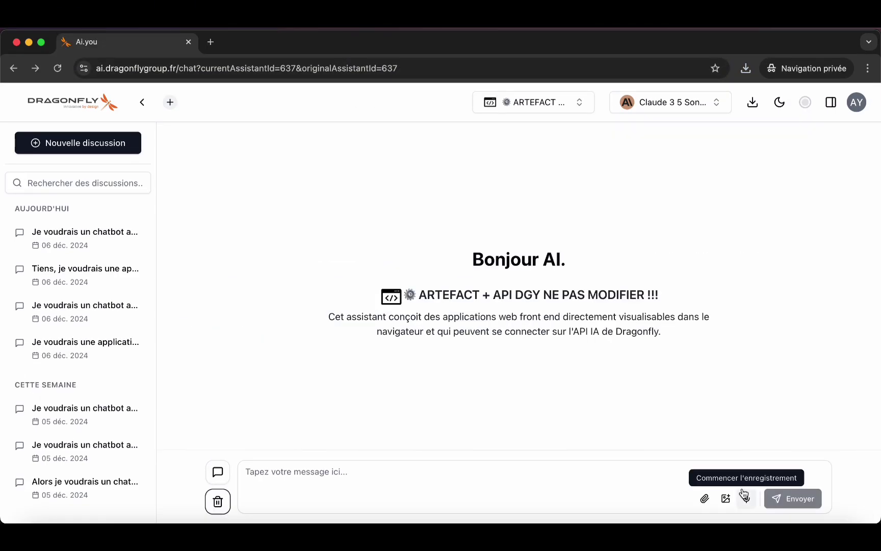
pyautogui.click(745, 497)
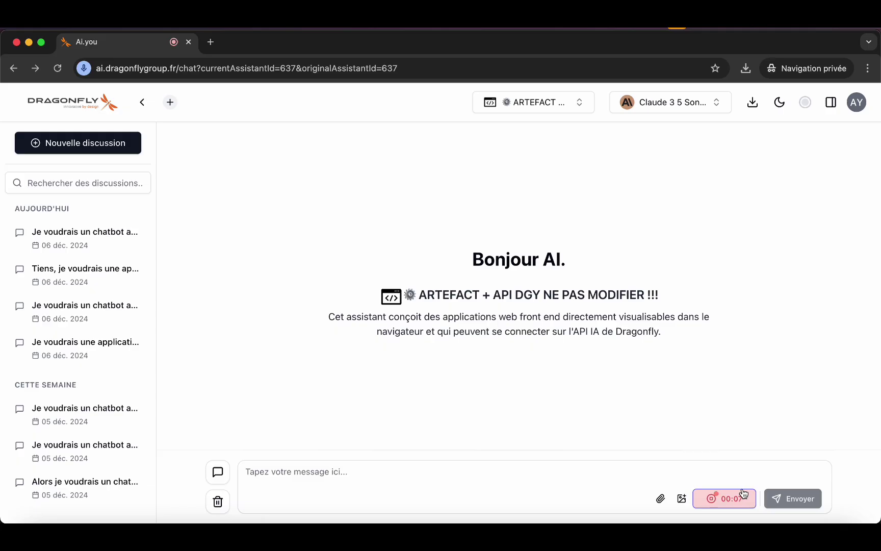
pyautogui.click(743, 493)
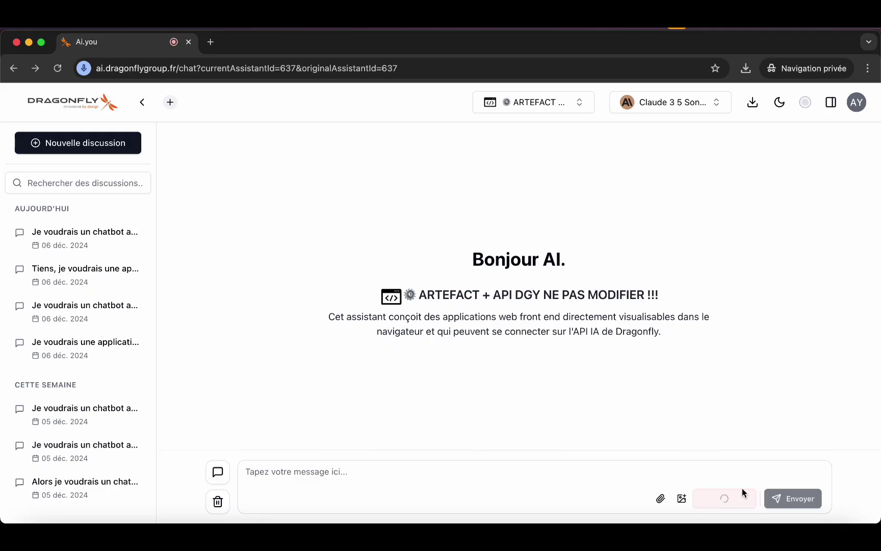
pyautogui.click(749, 499)
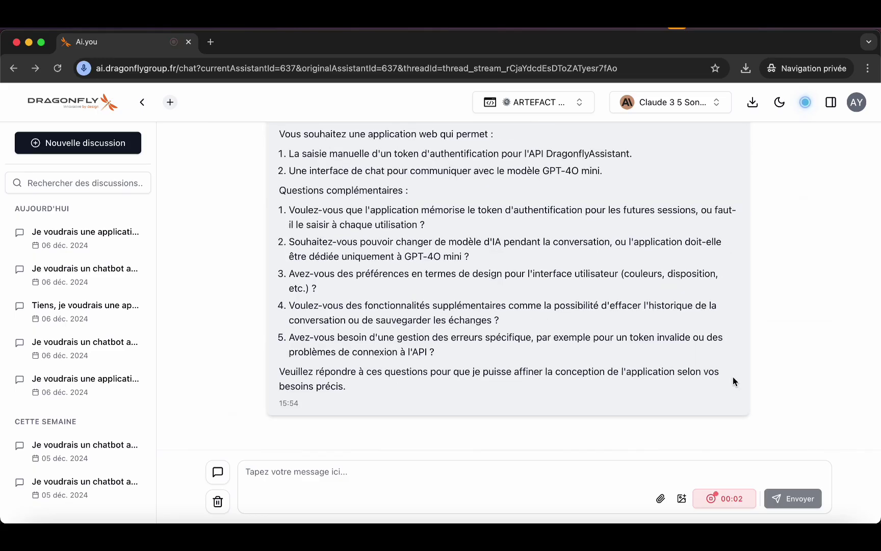
pyautogui.click(737, 498)
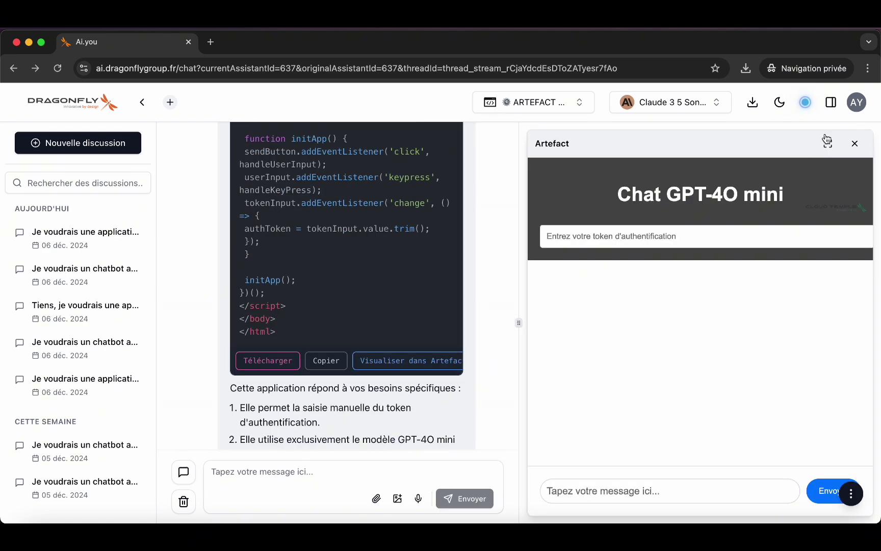
# - Copy the account's Jeton d'accès from Modifier Profile > Sécurité
pyautogui.click(857, 102)
pyautogui.click(760, 153)
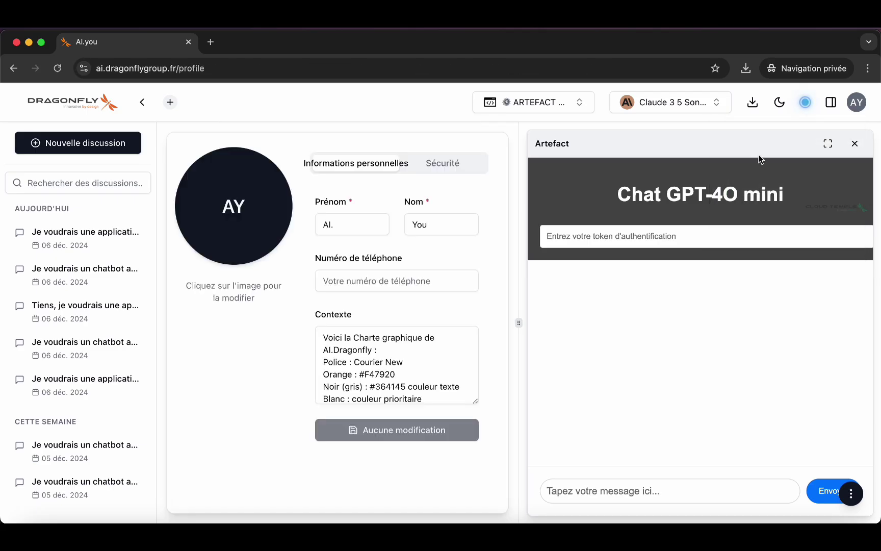
pyautogui.click(443, 163)
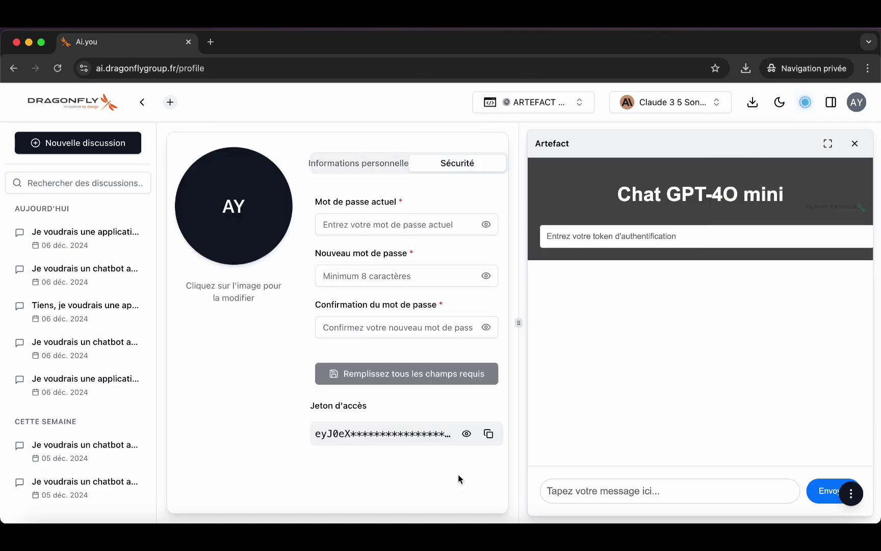
pyautogui.click(488, 434)
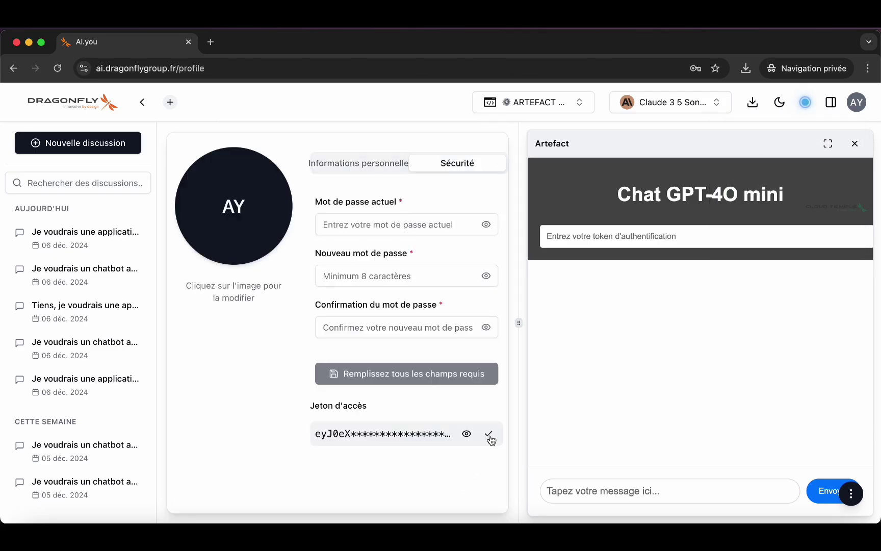
# - Paste the access token into the Artefact chat's token field and send 'bonjour'
pyautogui.click(564, 484)
pyautogui.write('bon')
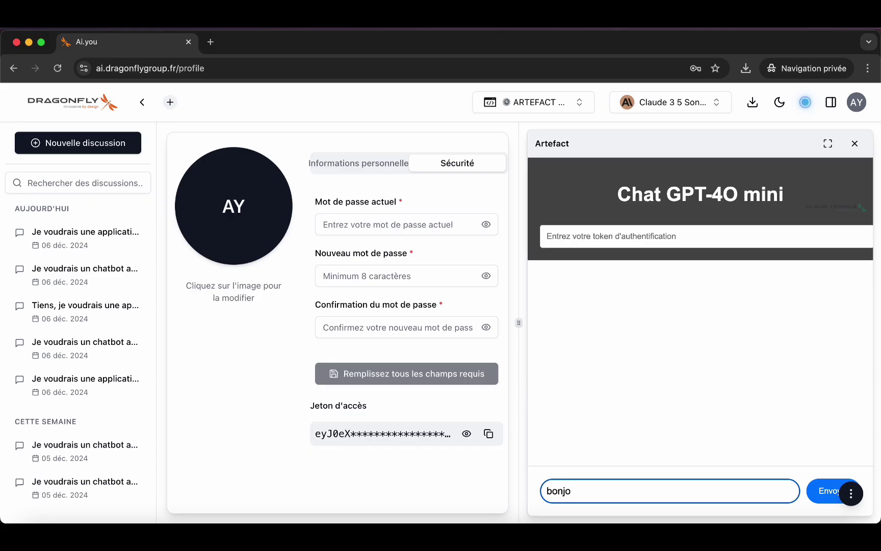
pyautogui.write('jo')
pyautogui.press('Return')
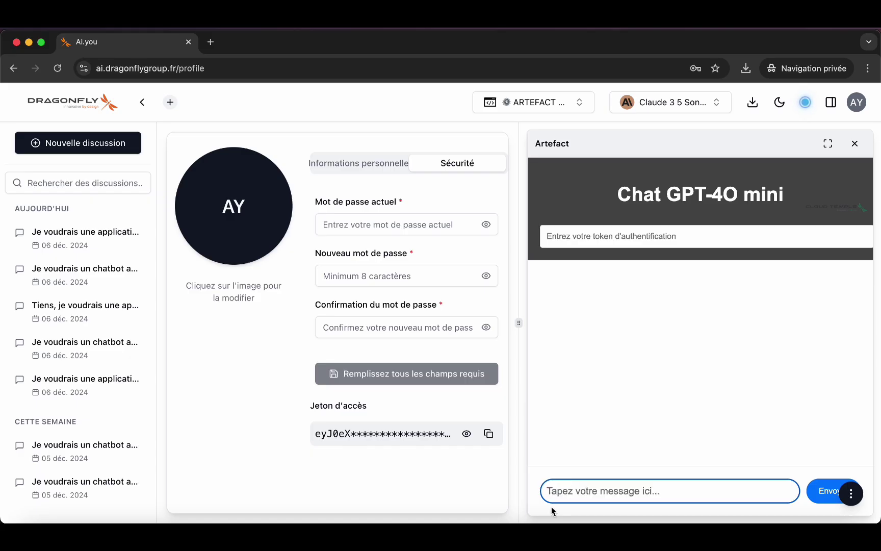
pyautogui.click(488, 434)
pyautogui.click(632, 231)
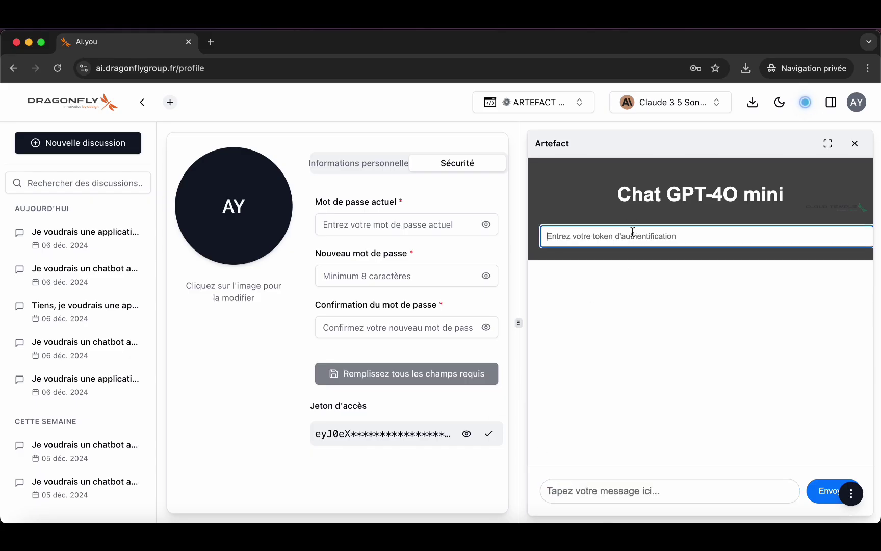
pyautogui.press('super+v')
pyautogui.click(611, 485)
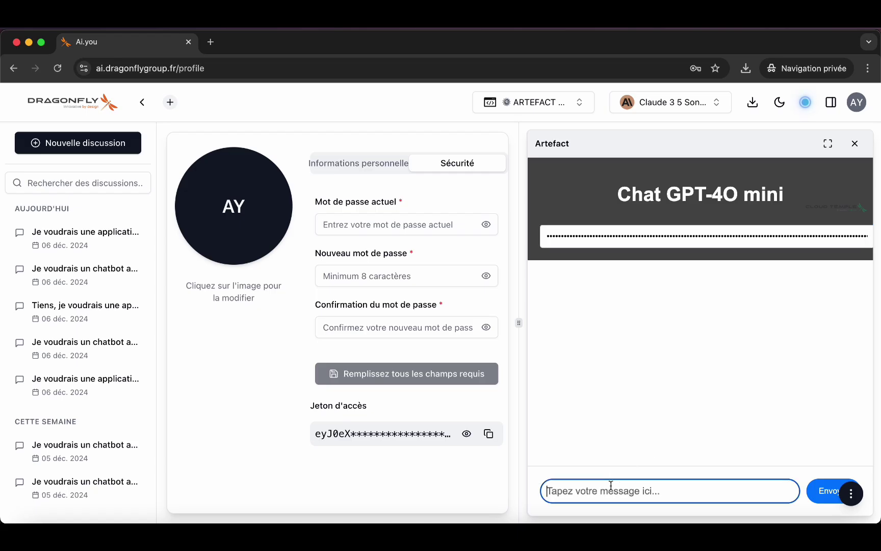
pyautogui.write('bonjour')
pyautogui.press('Return')
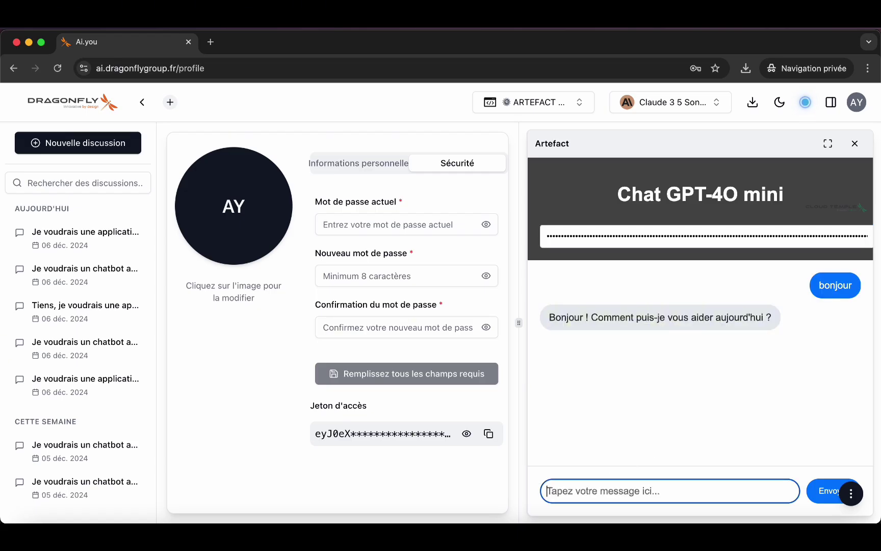
# - Return to the chat conversation and scroll up to the chat app's code block
pyautogui.click(10, 67)
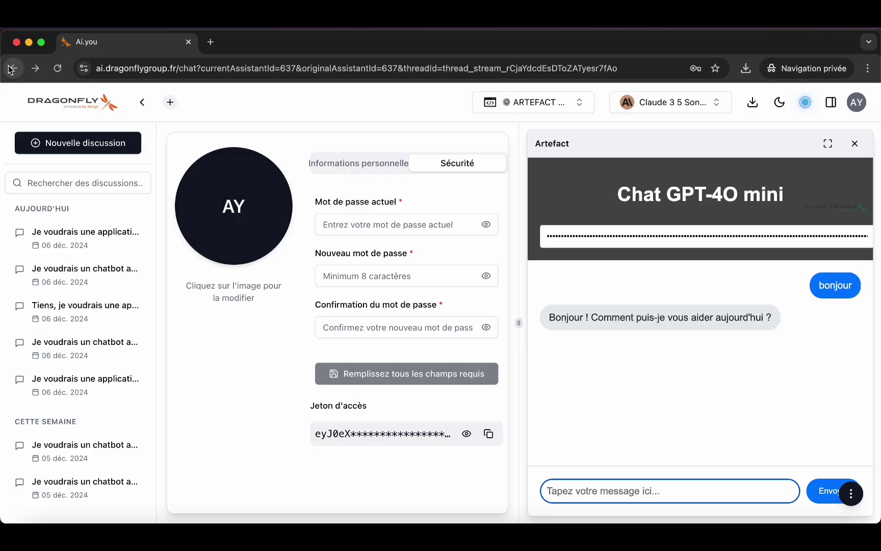
pyautogui.moveTo(581, 236); pyautogui.dragTo(640, 239)
pyautogui.click(640, 239)
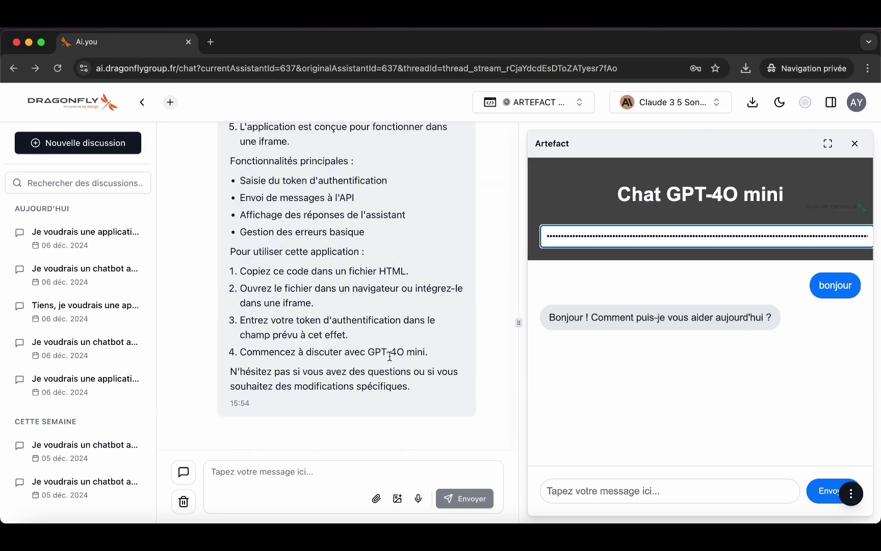
pyautogui.scroll(5, 347, 280)
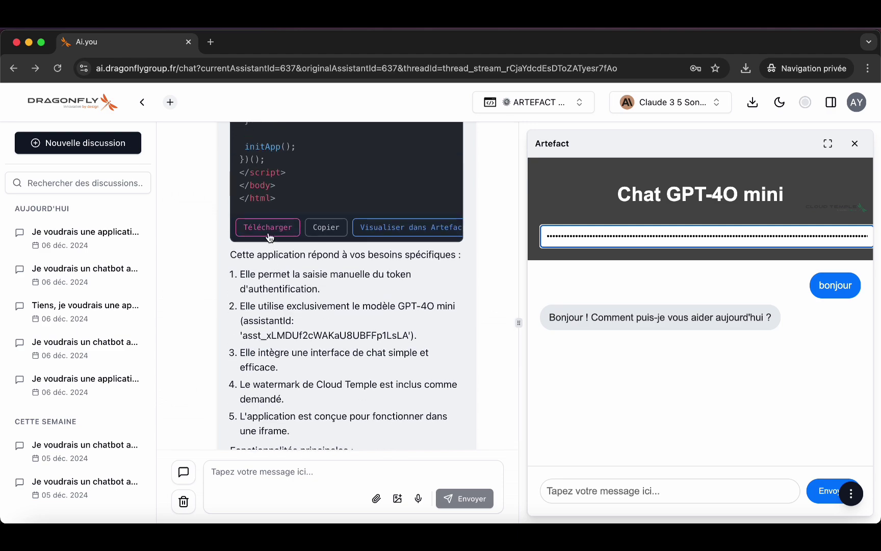
# - Download the code as code-1 (8).html to Téléchargements and open it in the browser
pyautogui.click(268, 230)
pyautogui.click(633, 393)
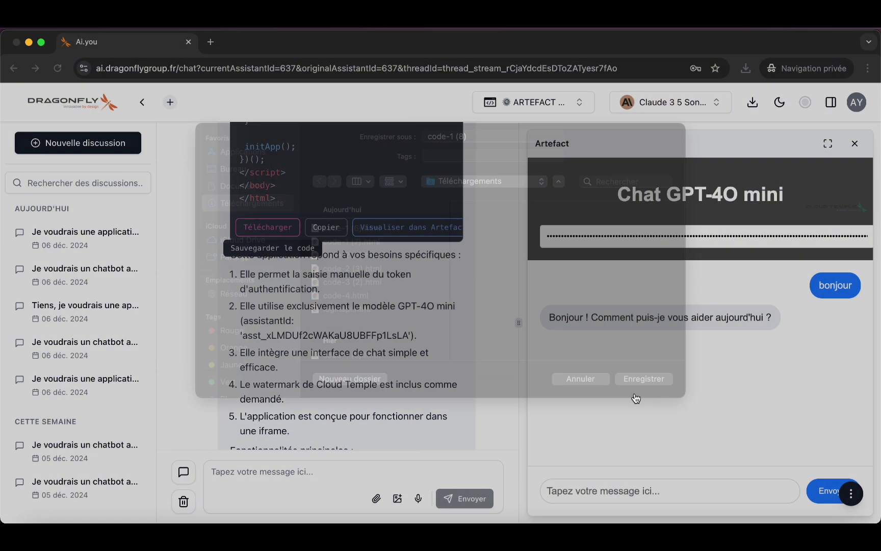
pyautogui.click(740, 134)
pyautogui.doubleClick(419, 151)
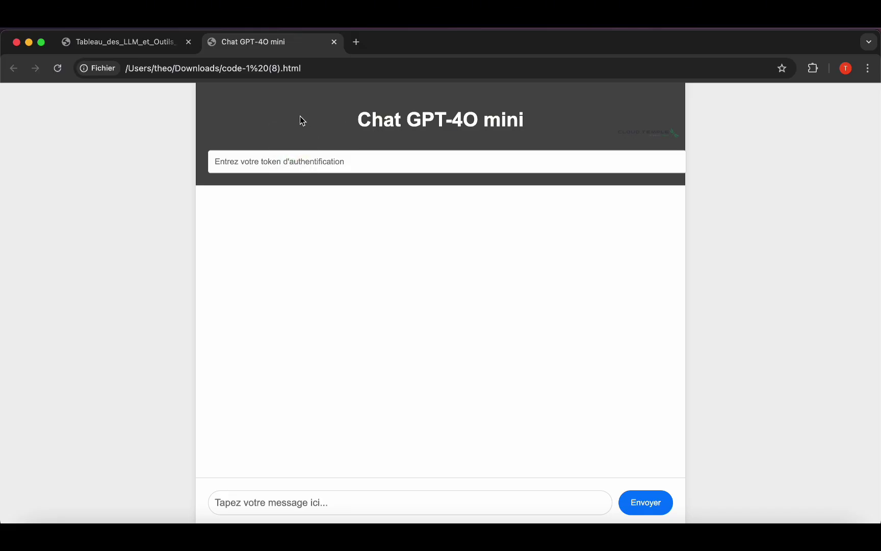
# - In the local code-1 (8).html app, paste the access token and send 'bonjour'
pyautogui.click(188, 41)
pyautogui.click(273, 162)
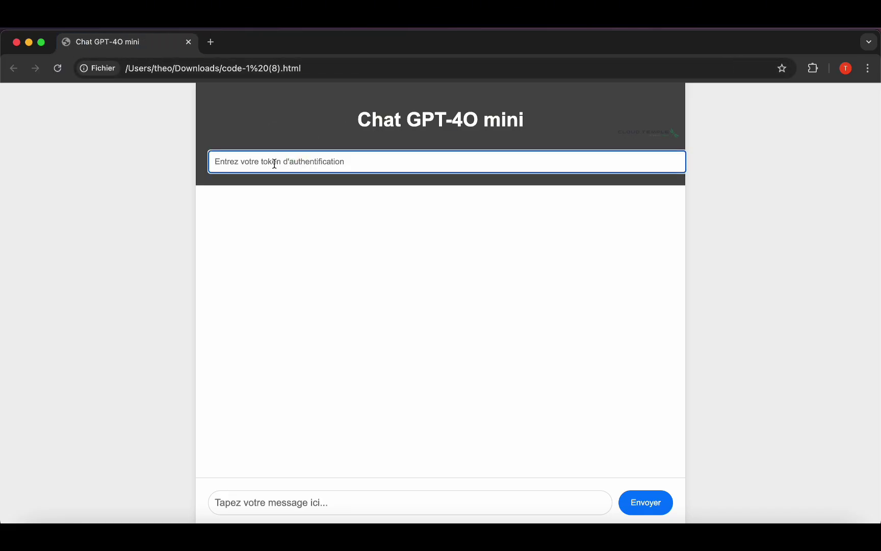
pyautogui.press('super+v')
pyautogui.click(301, 502)
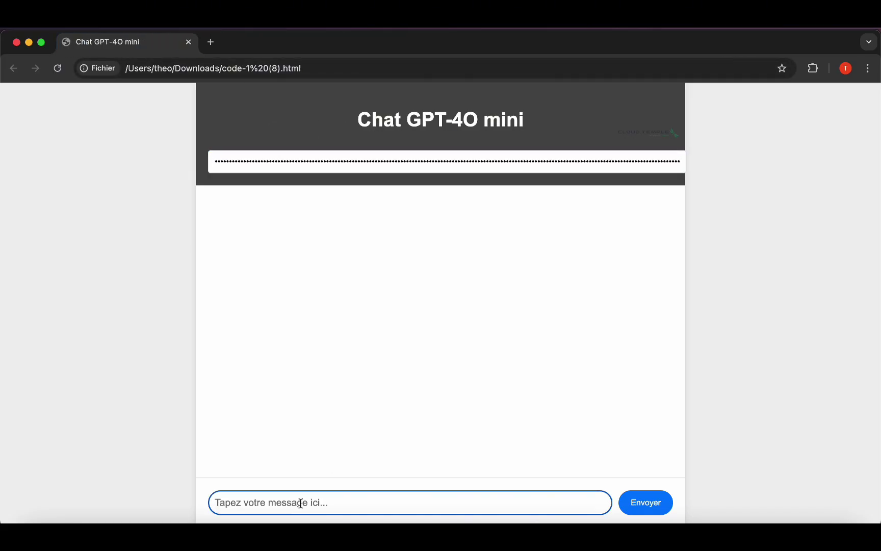
pyautogui.write('bonjour')
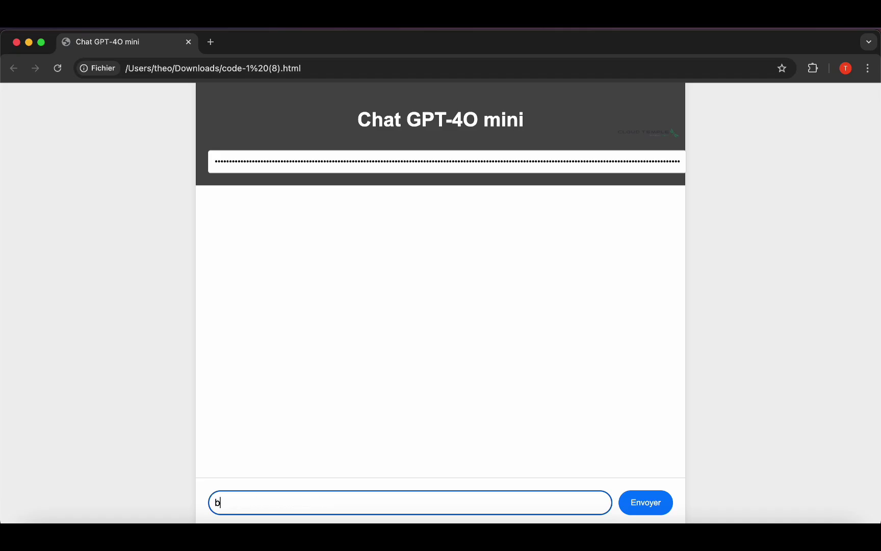
pyautogui.press('Return')
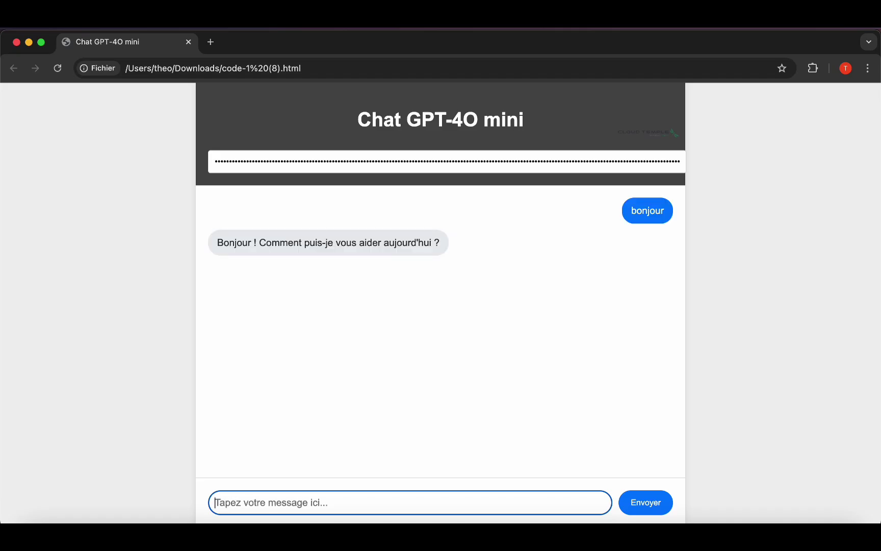